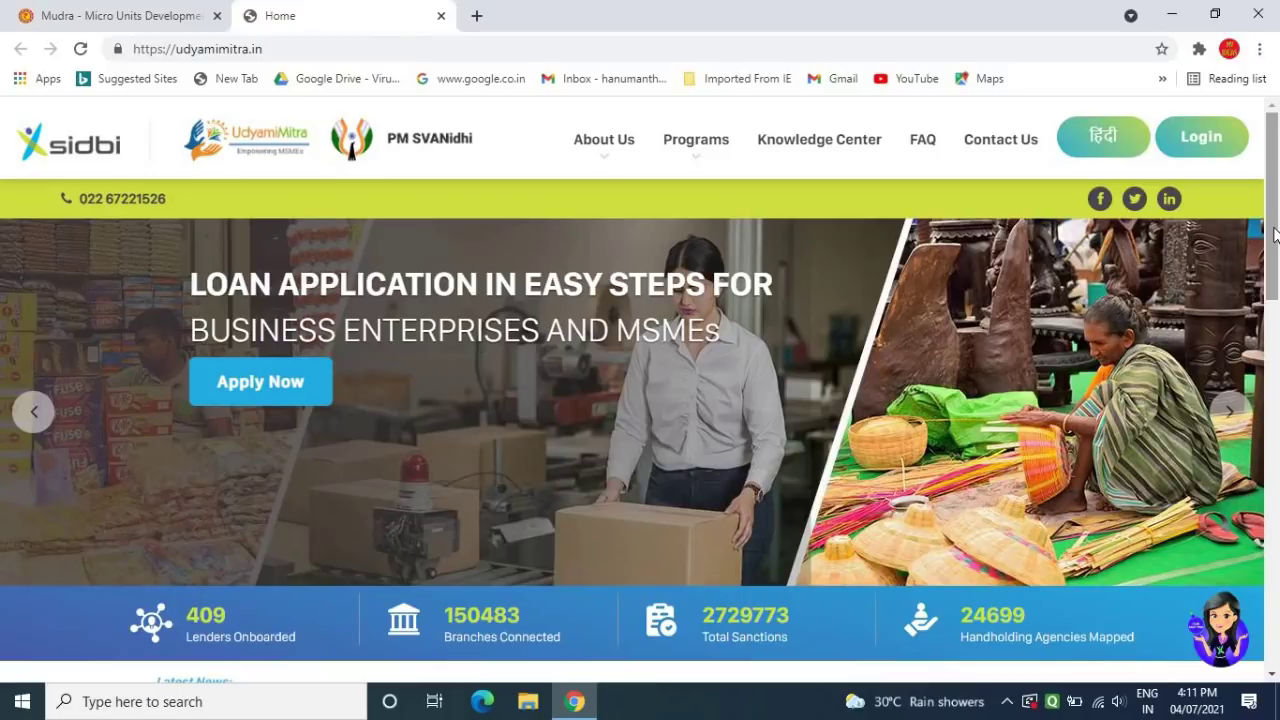
Step: Start an application for MSME's Loans from the loan schemes on the home page
left_click_drag(1274, 234, 1276, 452)
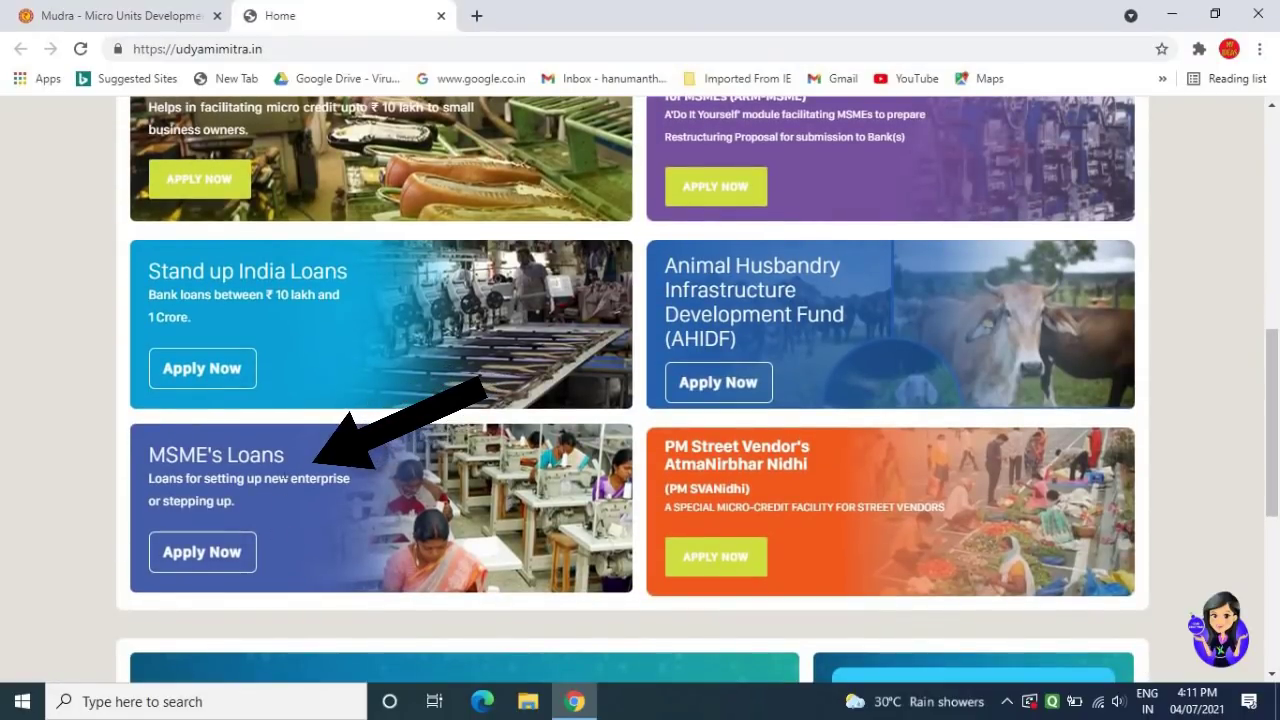
left_click(229, 558)
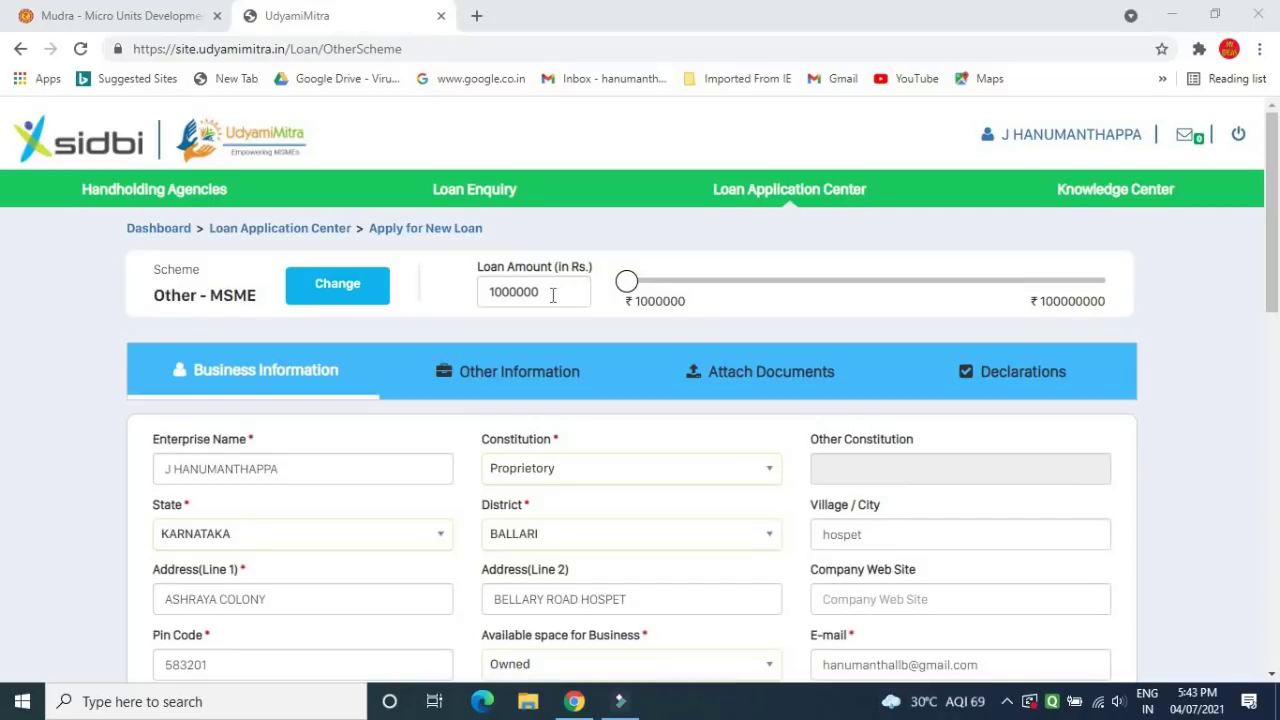
Step: Check the available choices for Constitution and Available space for Business in the Business Information form
mouse_move(726, 294)
left_click(560, 476)
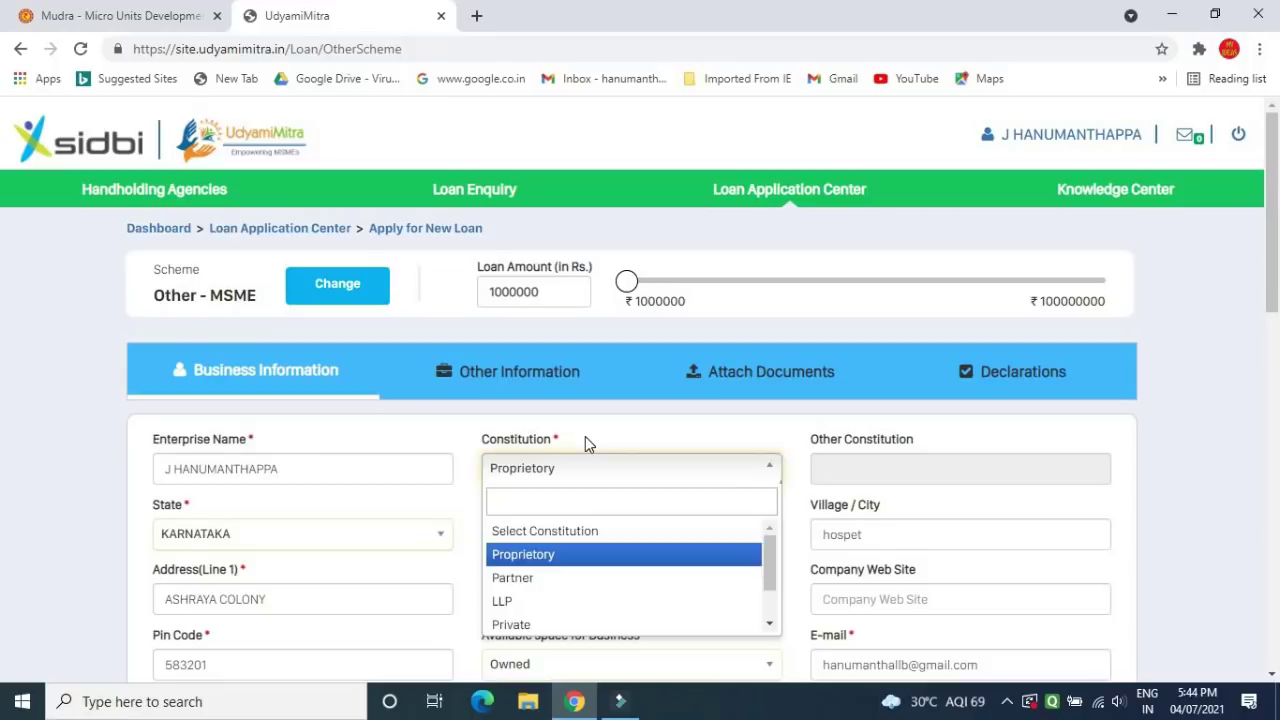
left_click(586, 442)
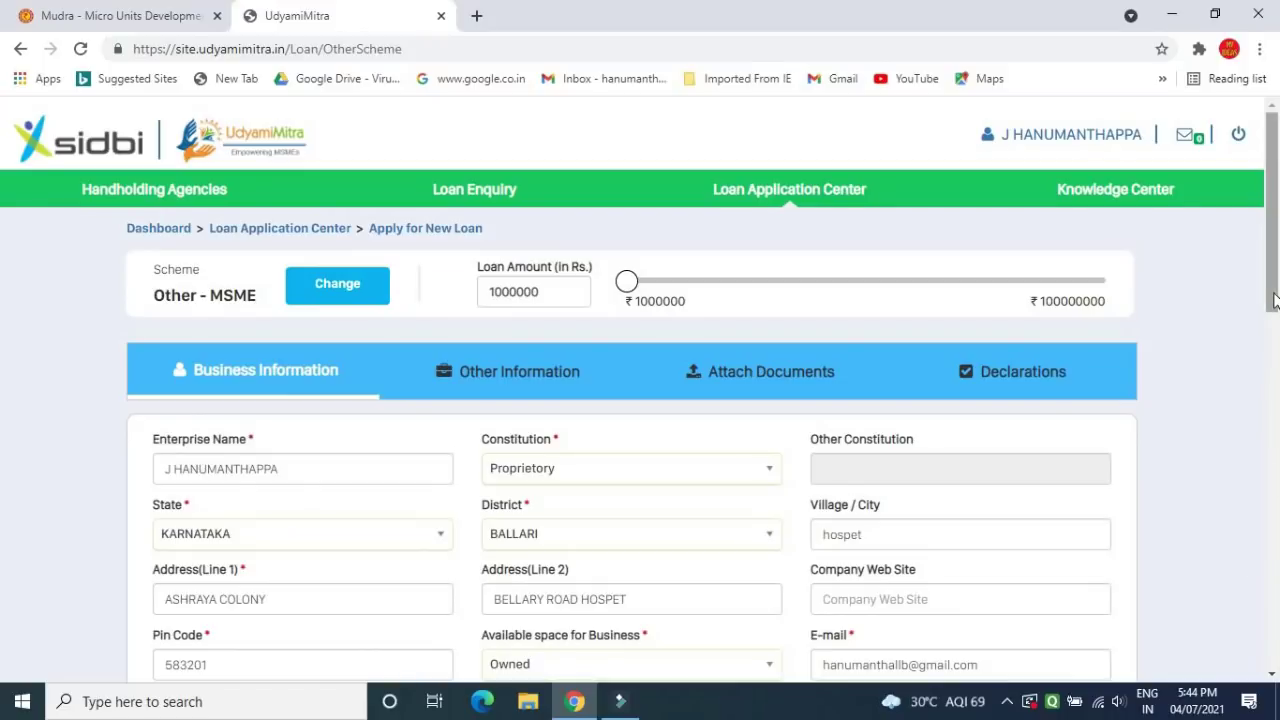
left_click_drag(1273, 302, 1273, 392)
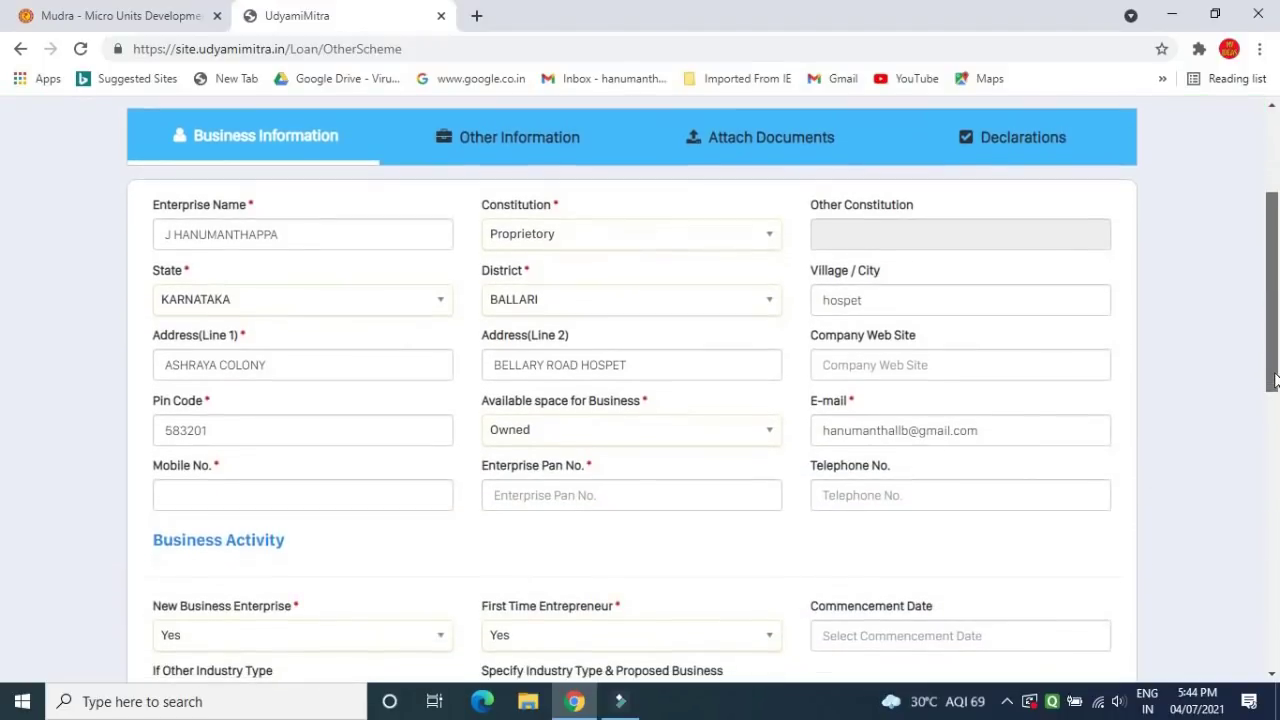
left_click(557, 442)
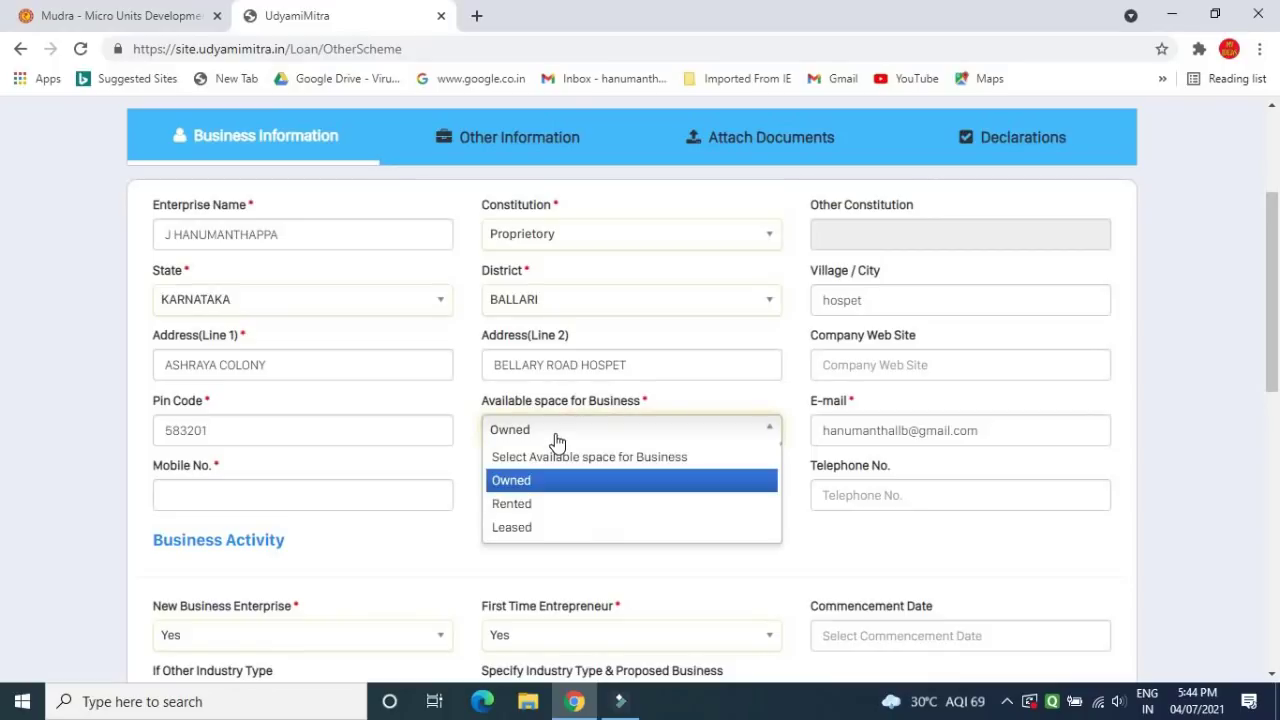
left_click(457, 407)
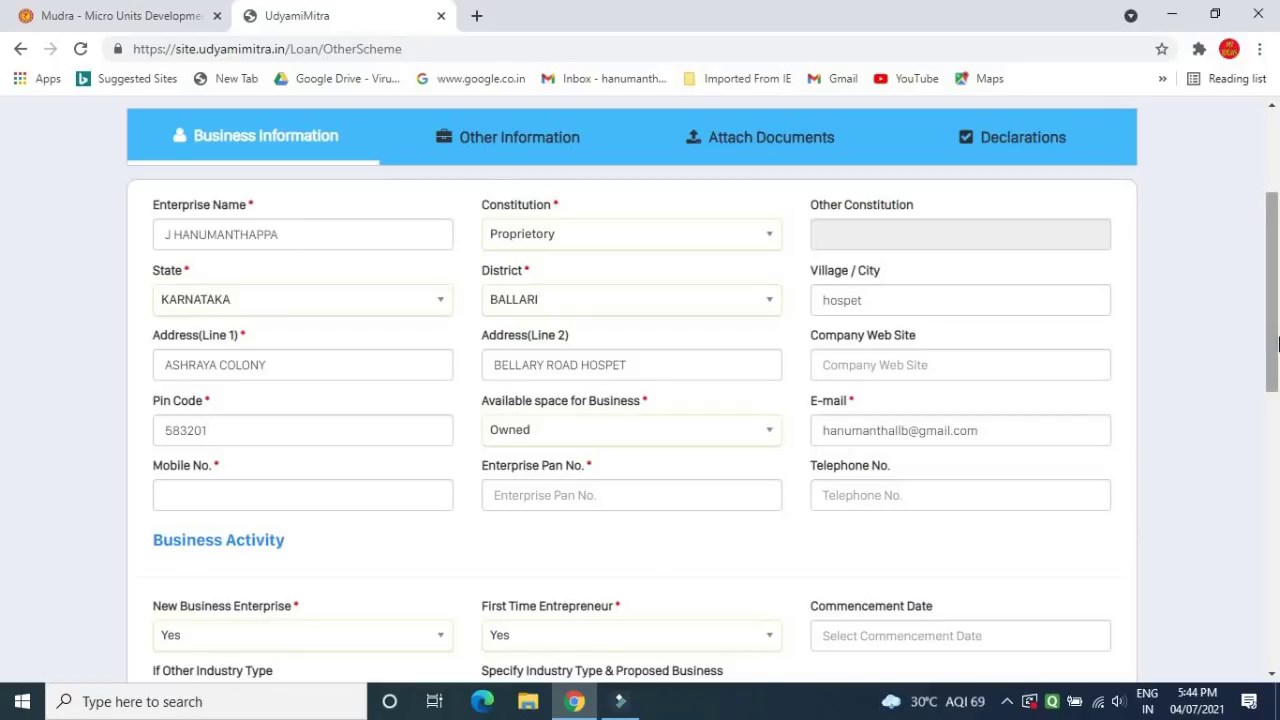
Step: Set New Business Enterprise to Yes under Business Activity and check the First Time Entrepreneur choices
scroll(805, 417, "down", 3)
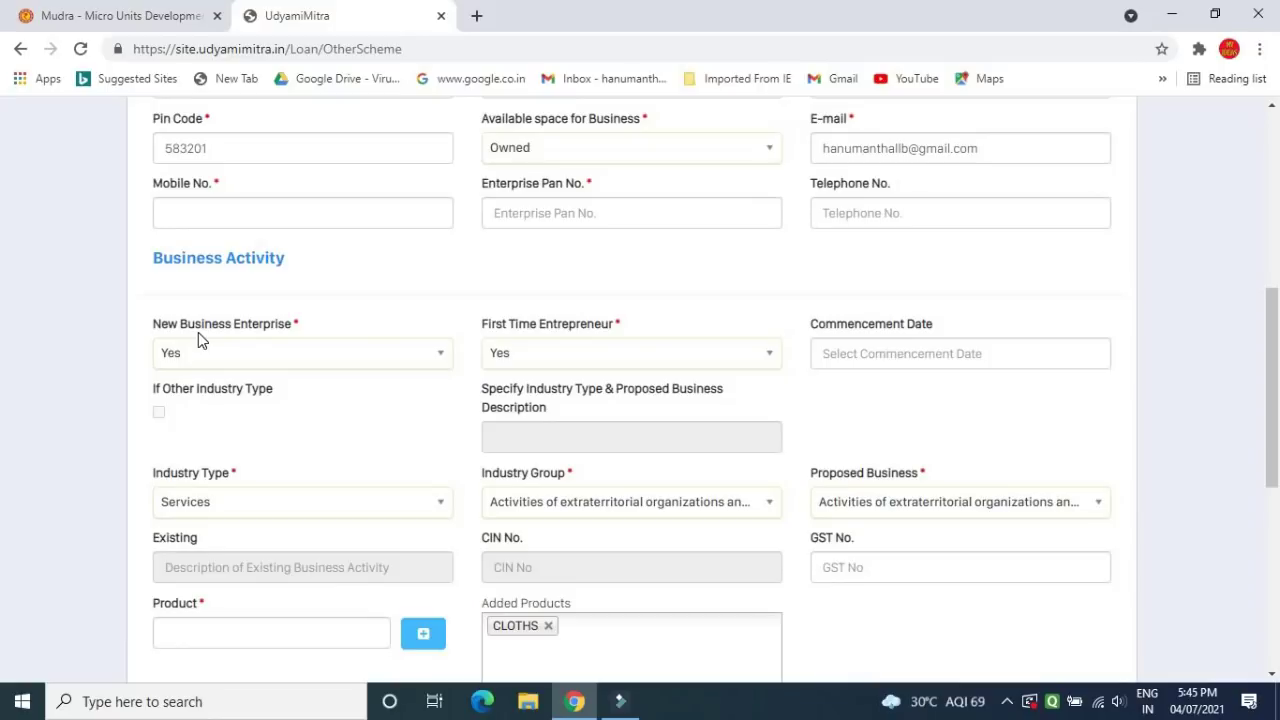
left_click(266, 358)
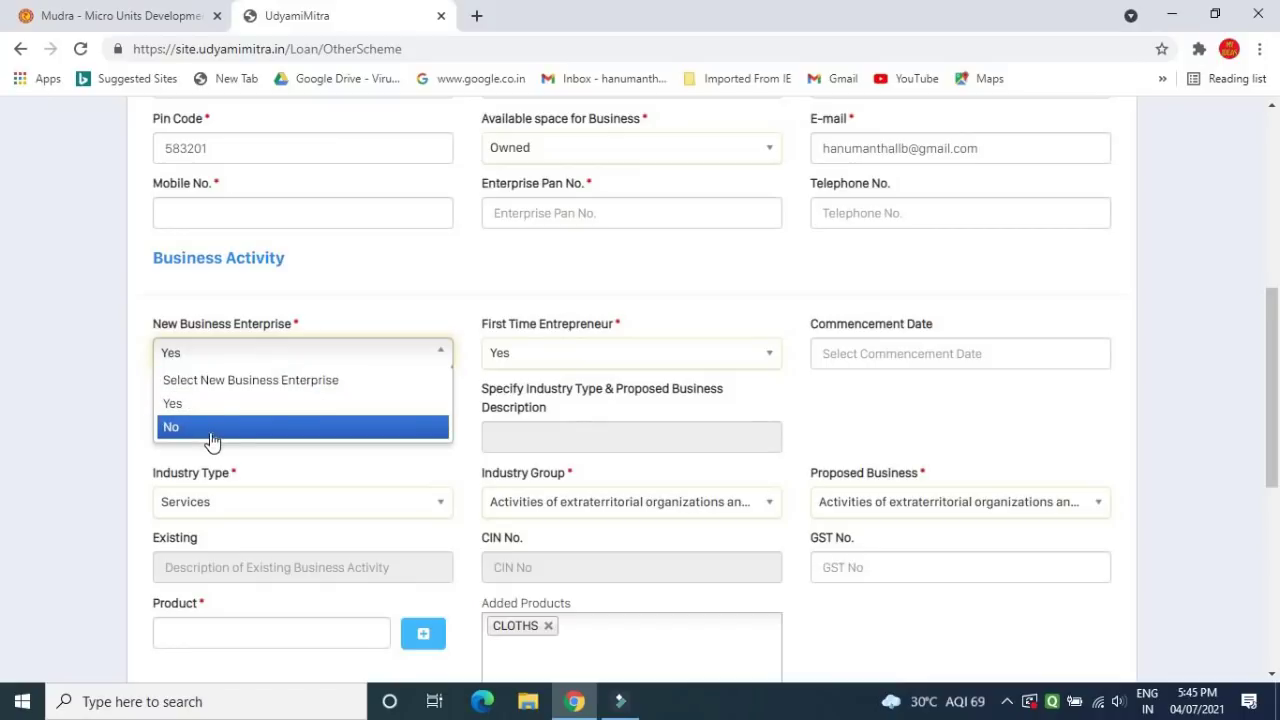
left_click(195, 405)
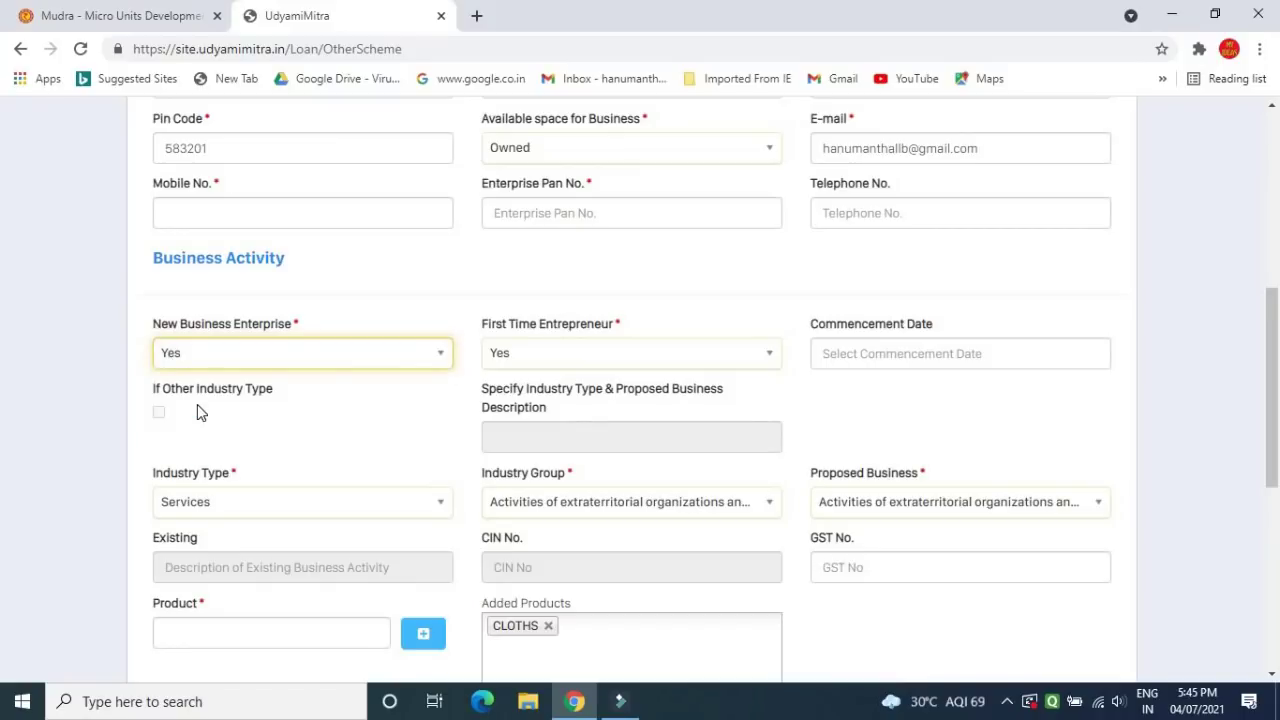
left_click(518, 357)
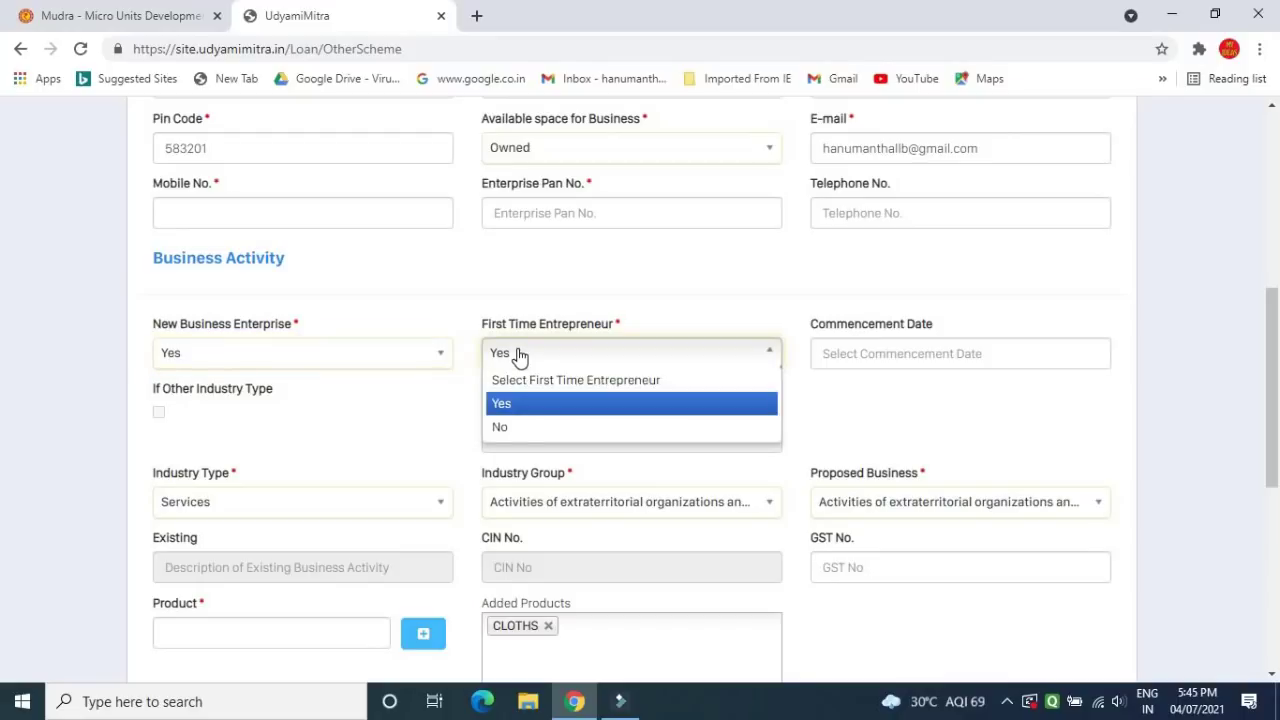
left_click(518, 357)
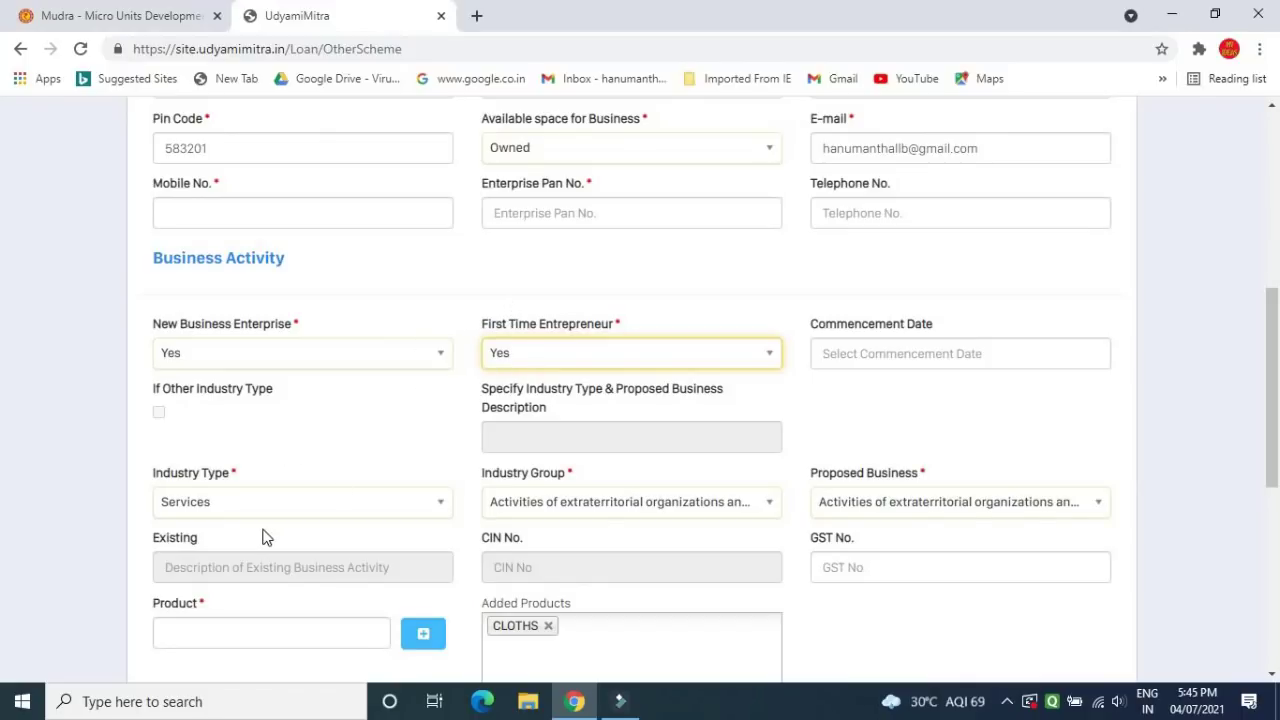
Step: Check the available choices for Industry Type, Industry Group and Proposed Business
left_click(208, 509)
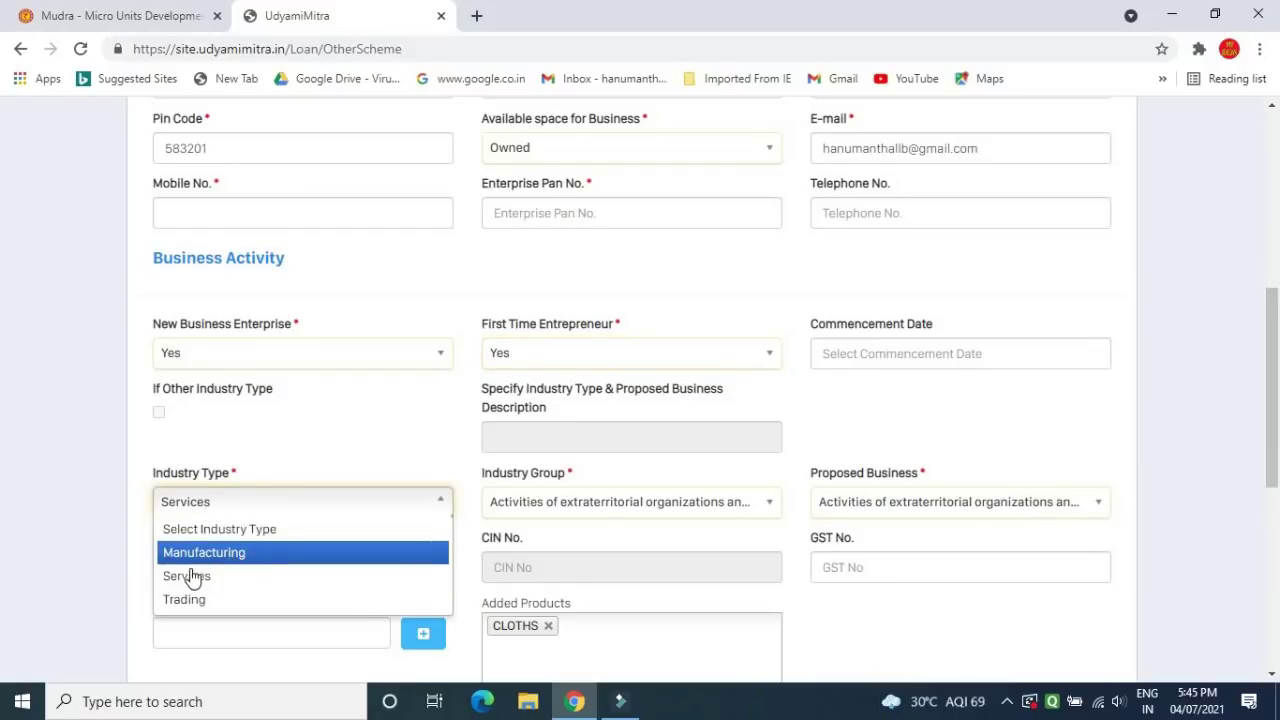
left_click(64, 592)
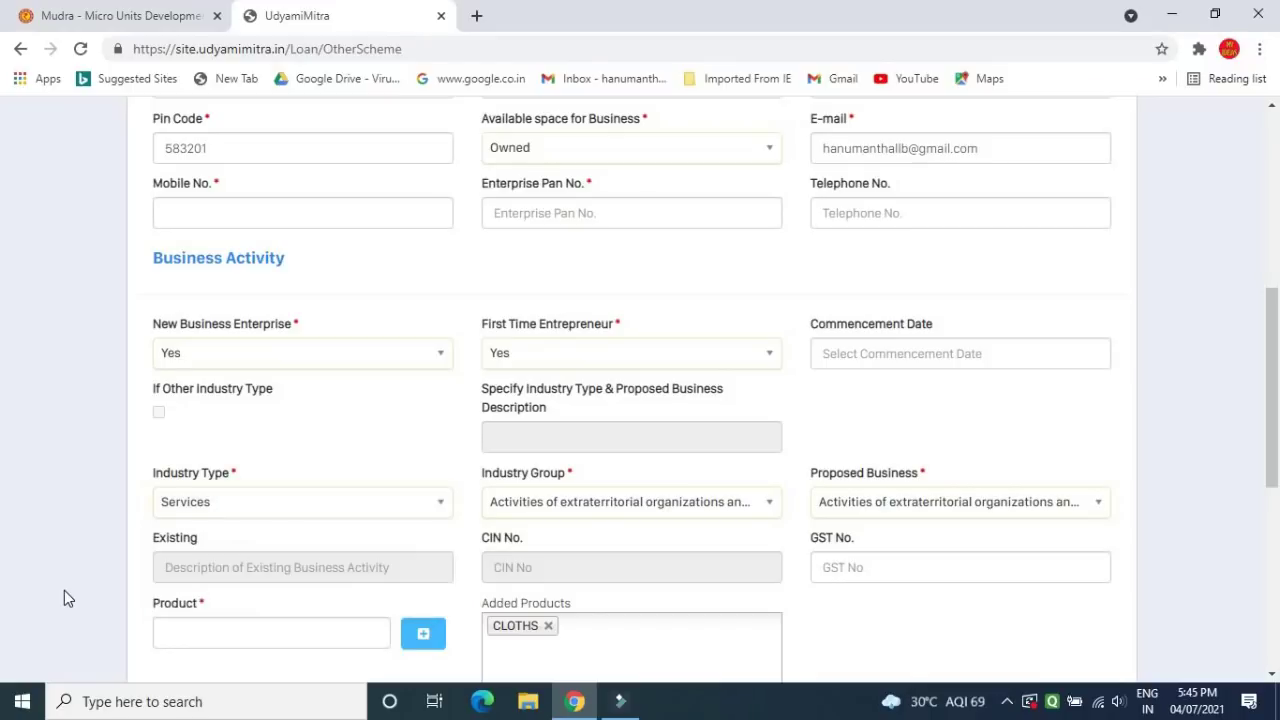
left_click(547, 510)
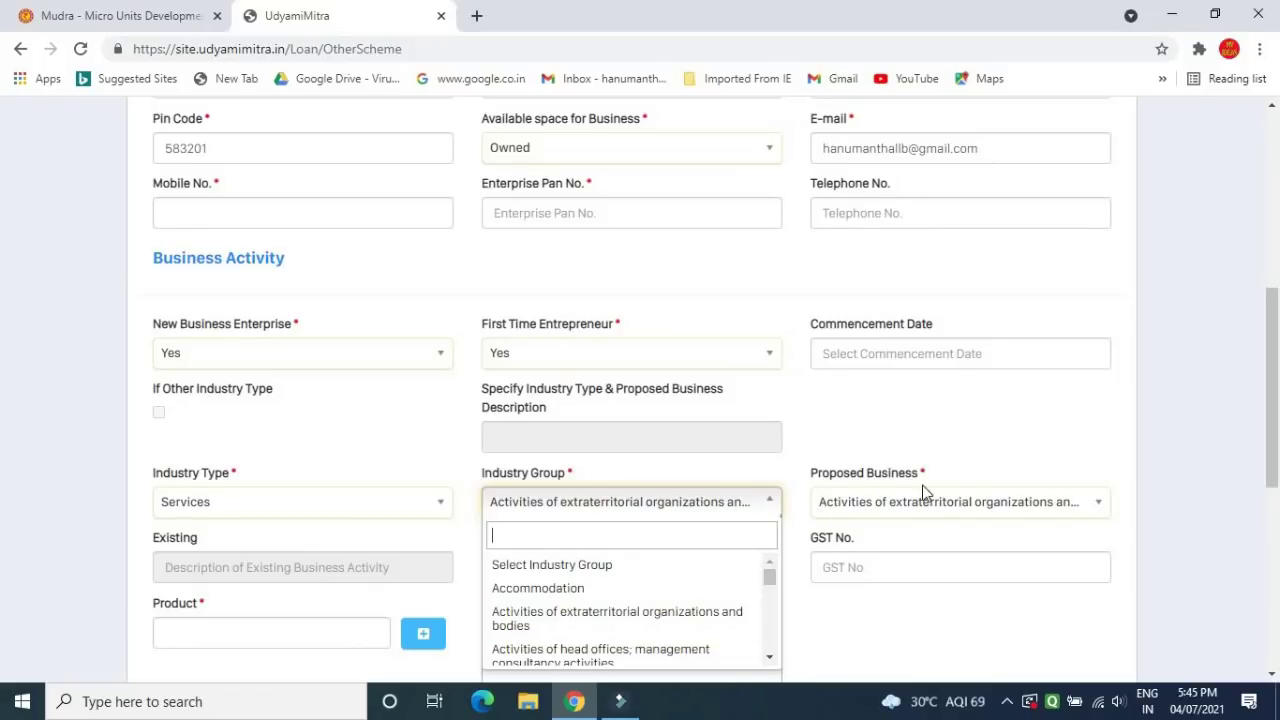
left_click(978, 431)
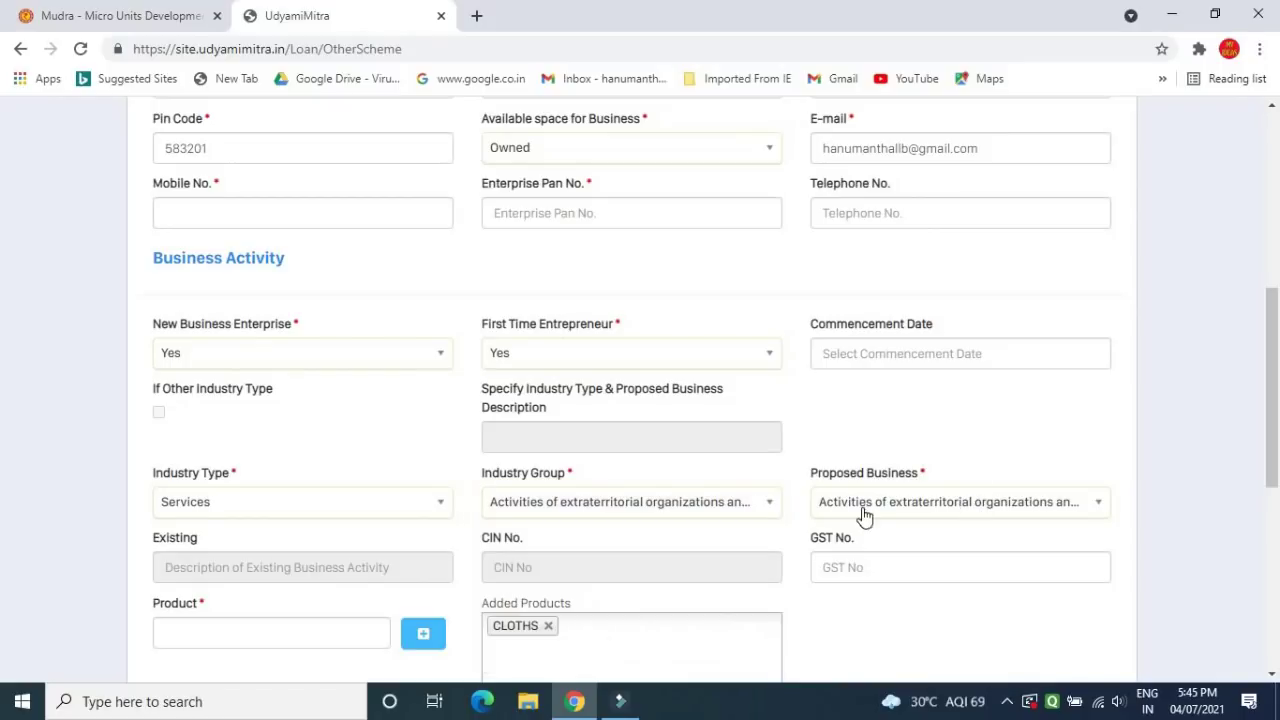
left_click(916, 516)
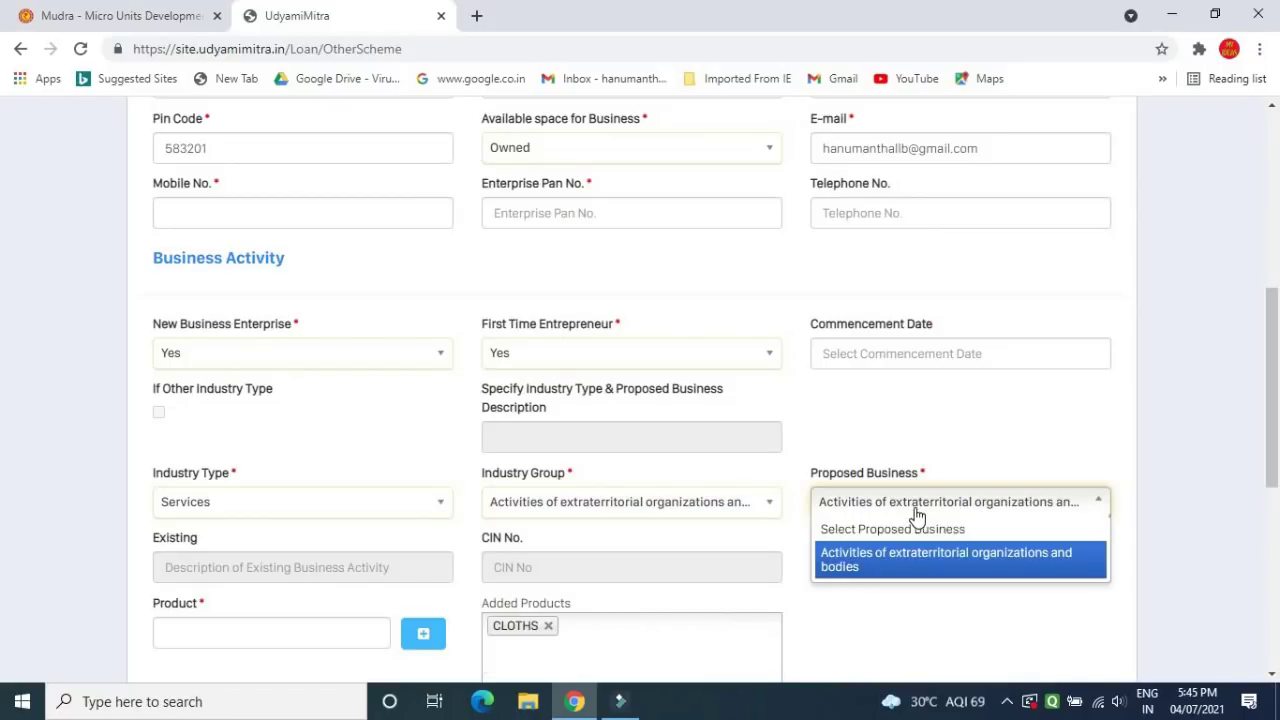
left_click(916, 514)
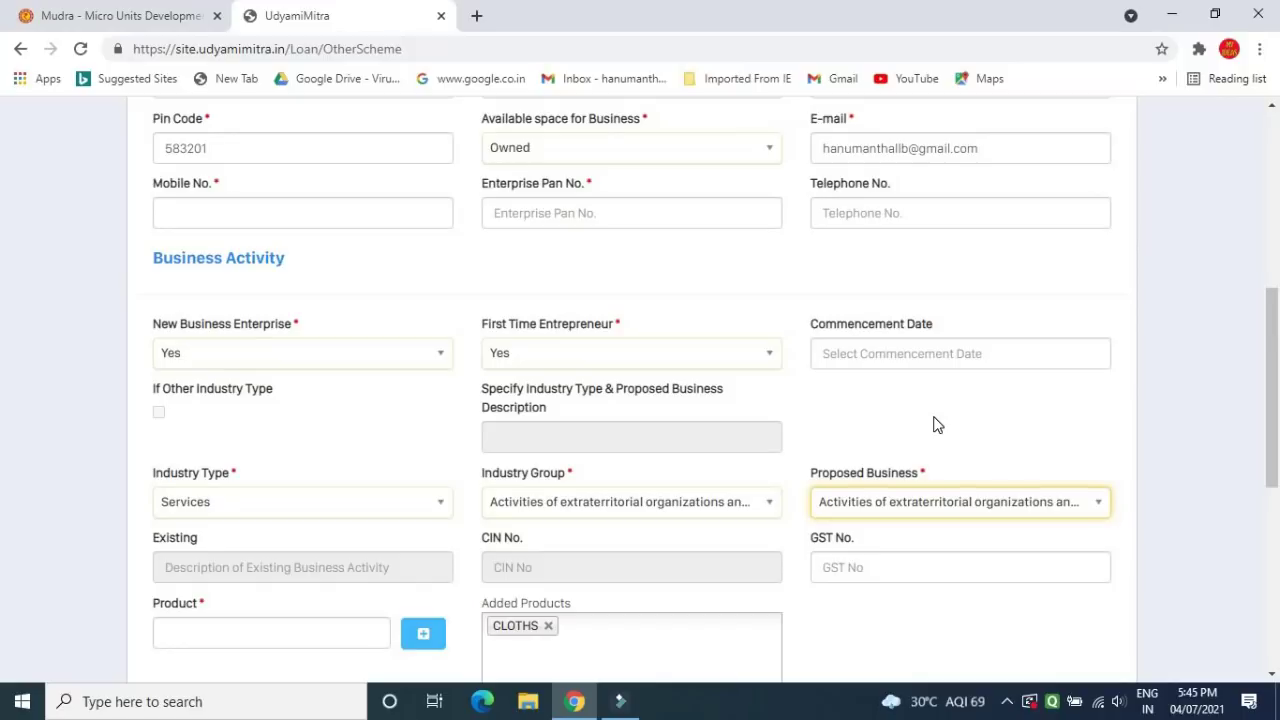
Step: Add CLOTHS as a product of the business
left_click(198, 637)
type("CLOTHS")
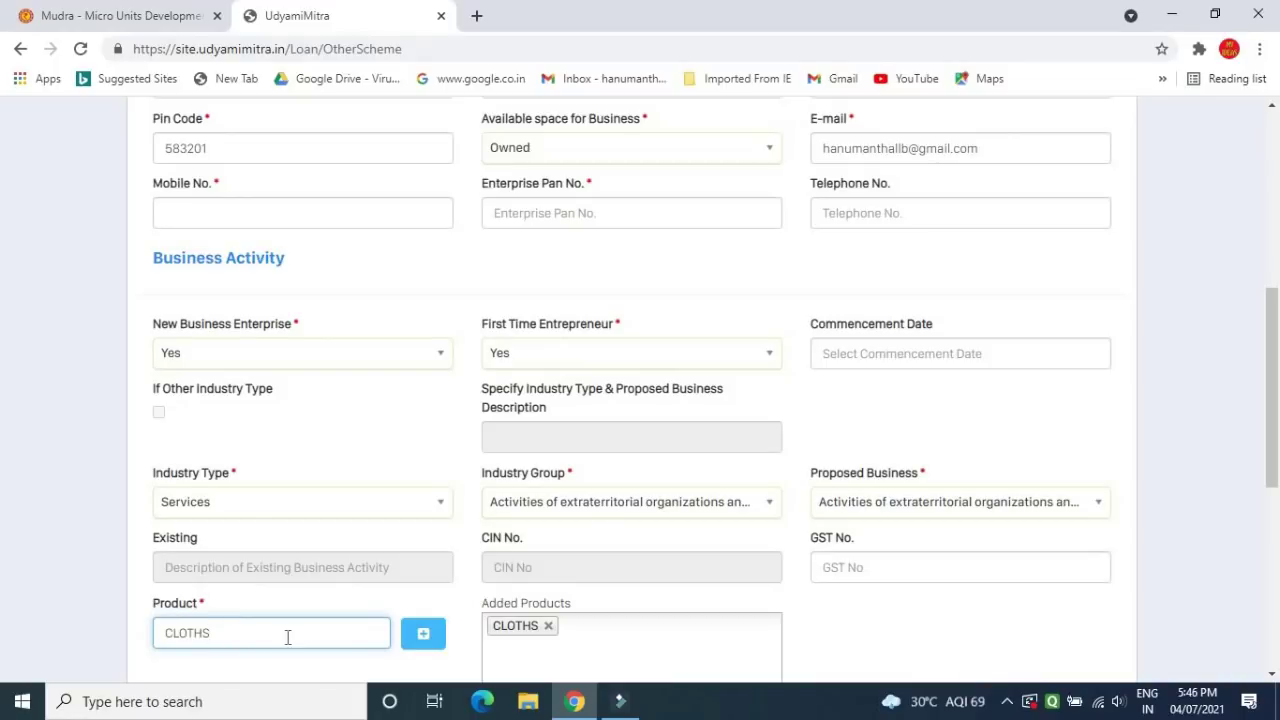
left_click(425, 637)
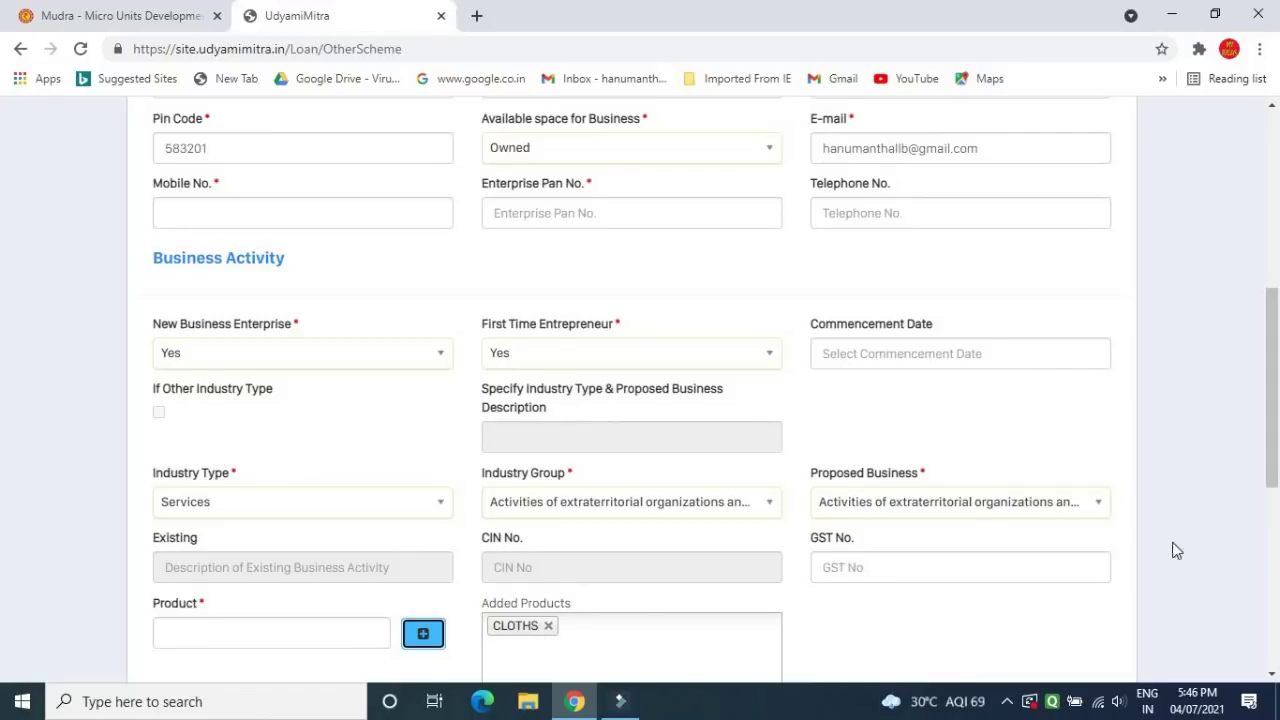
Step: Go past the unit registration and ZED rating fields and proceed to the Other Information part of the application
scroll(1276, 505, "down", 1)
scroll(1277, 505, "down", 3)
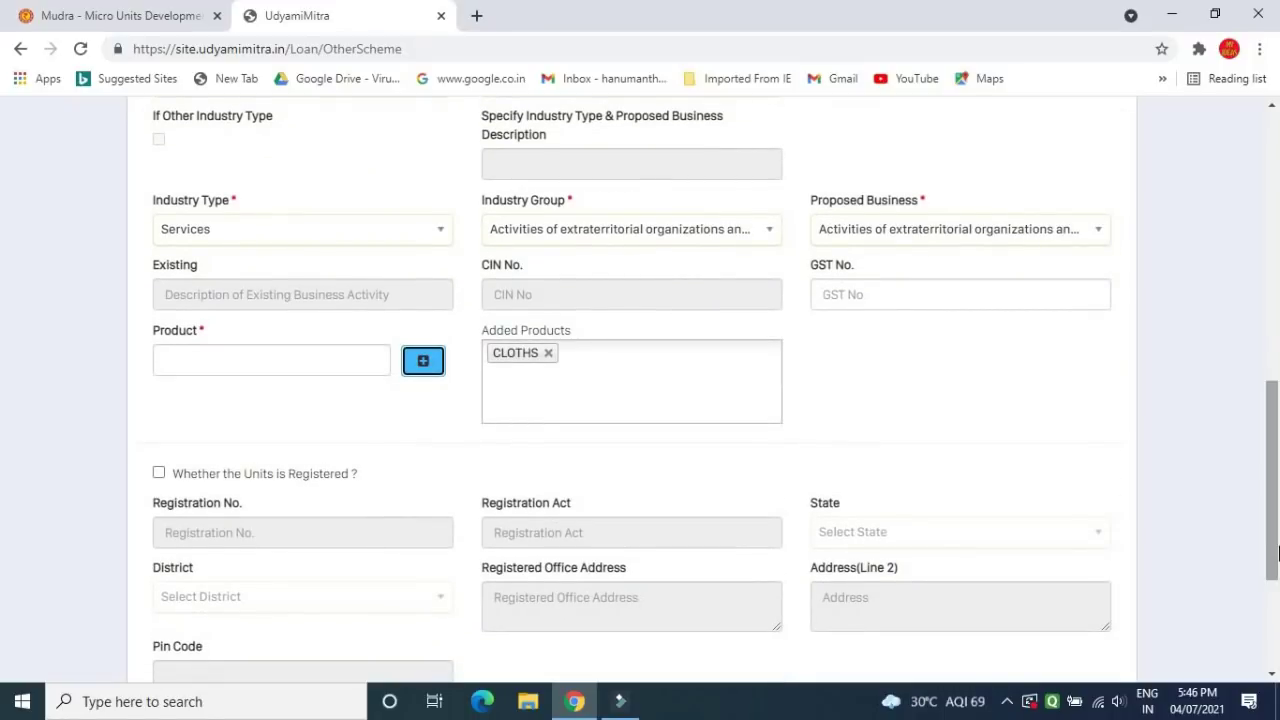
scroll(1276, 552, "down", 1)
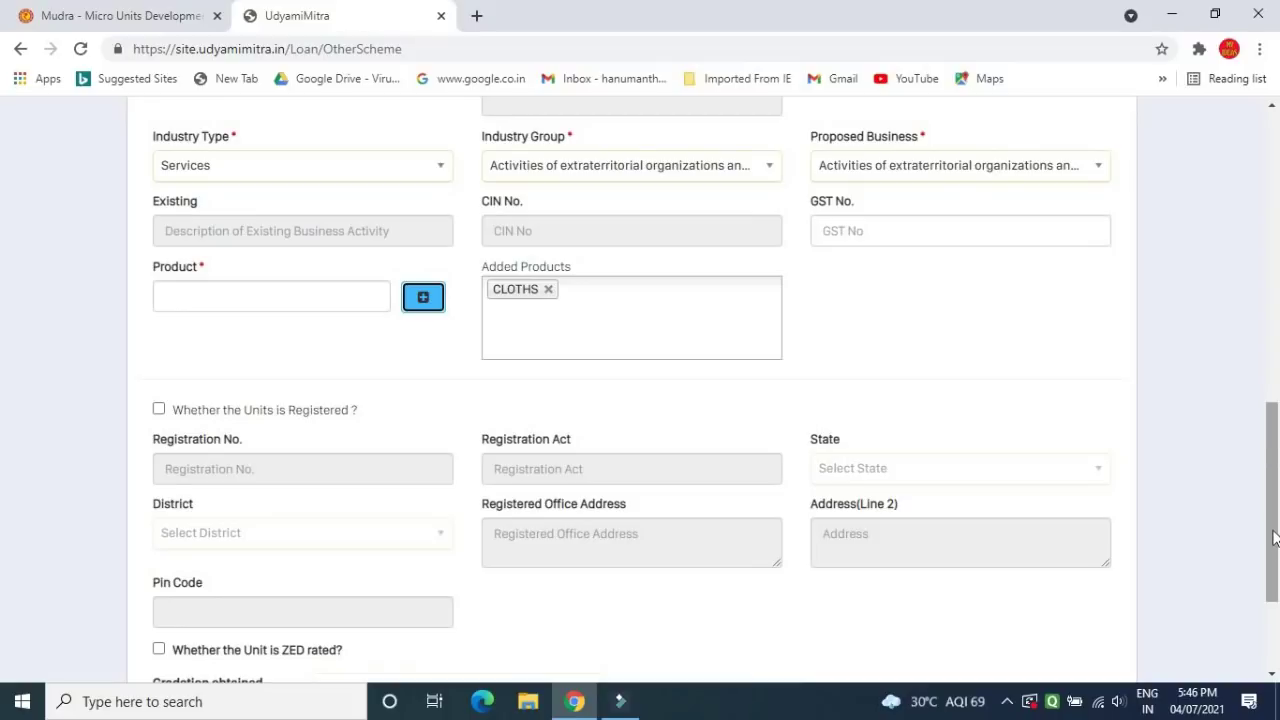
scroll(1273, 538, "down", 3)
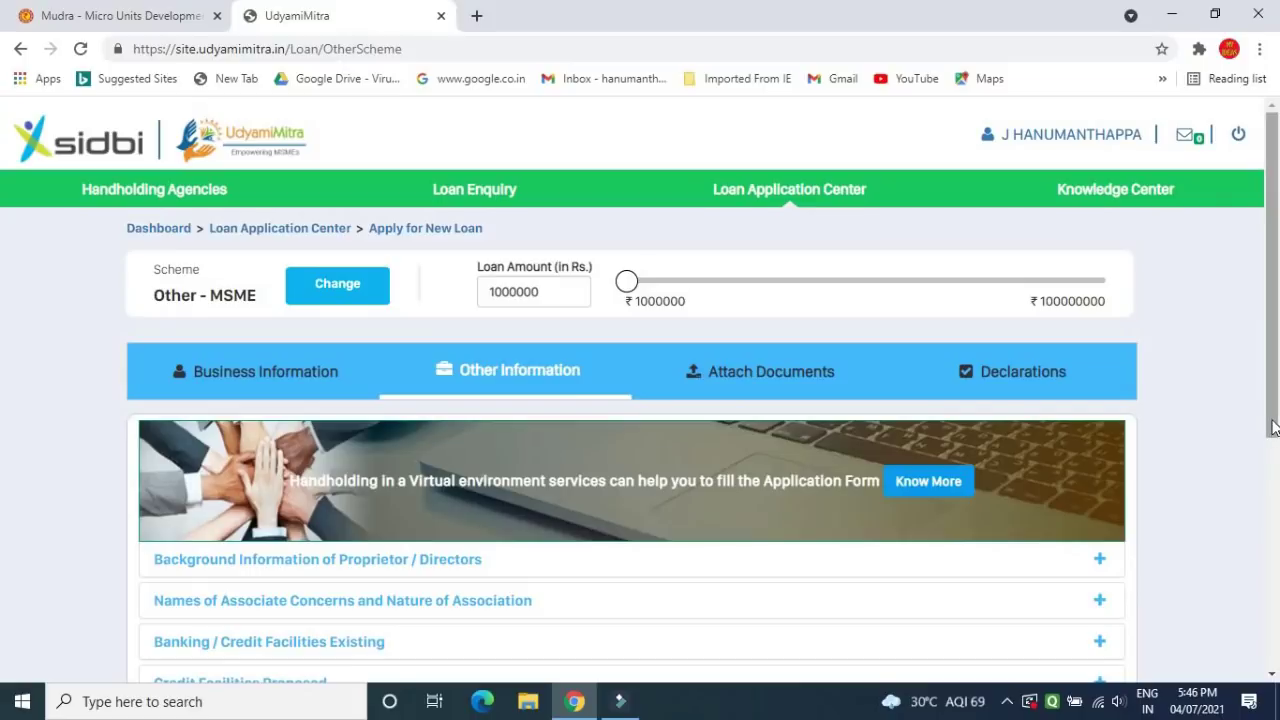
Step: Review the applicant fields in the Background Information of Proprietor / Directors section and collapse it again
left_click_drag(1273, 445, 1273, 596)
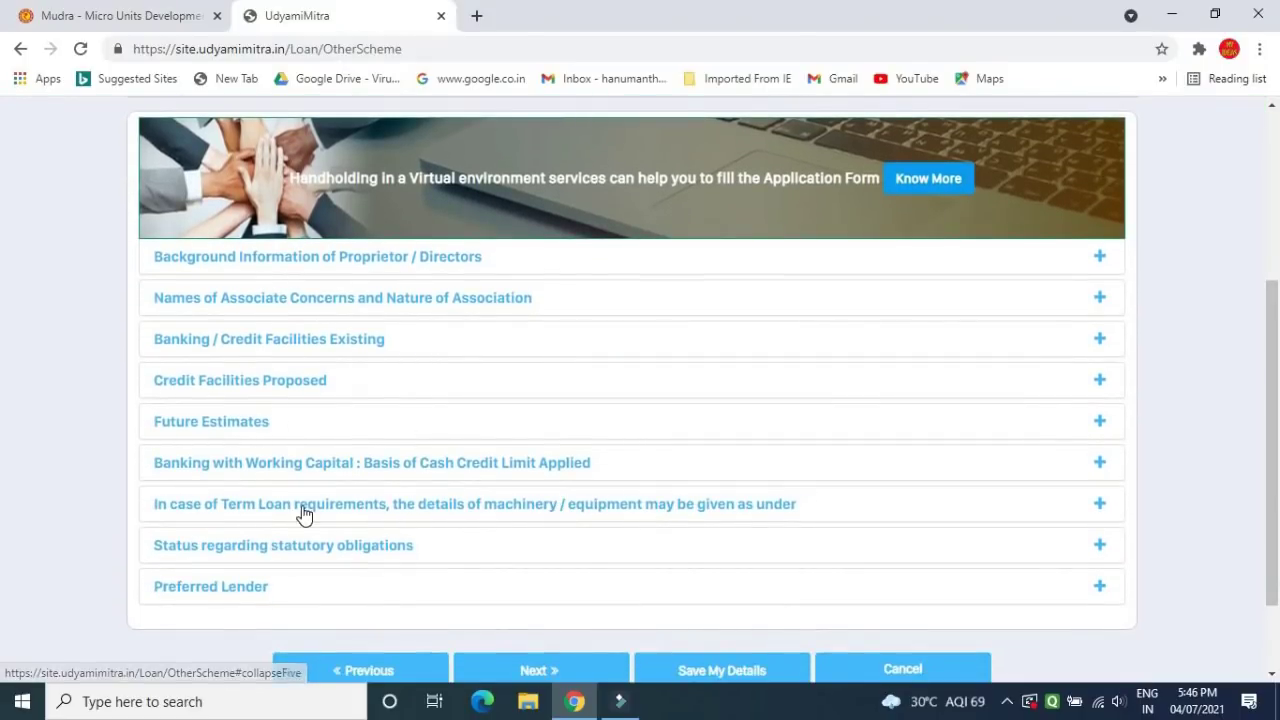
left_click(1099, 262)
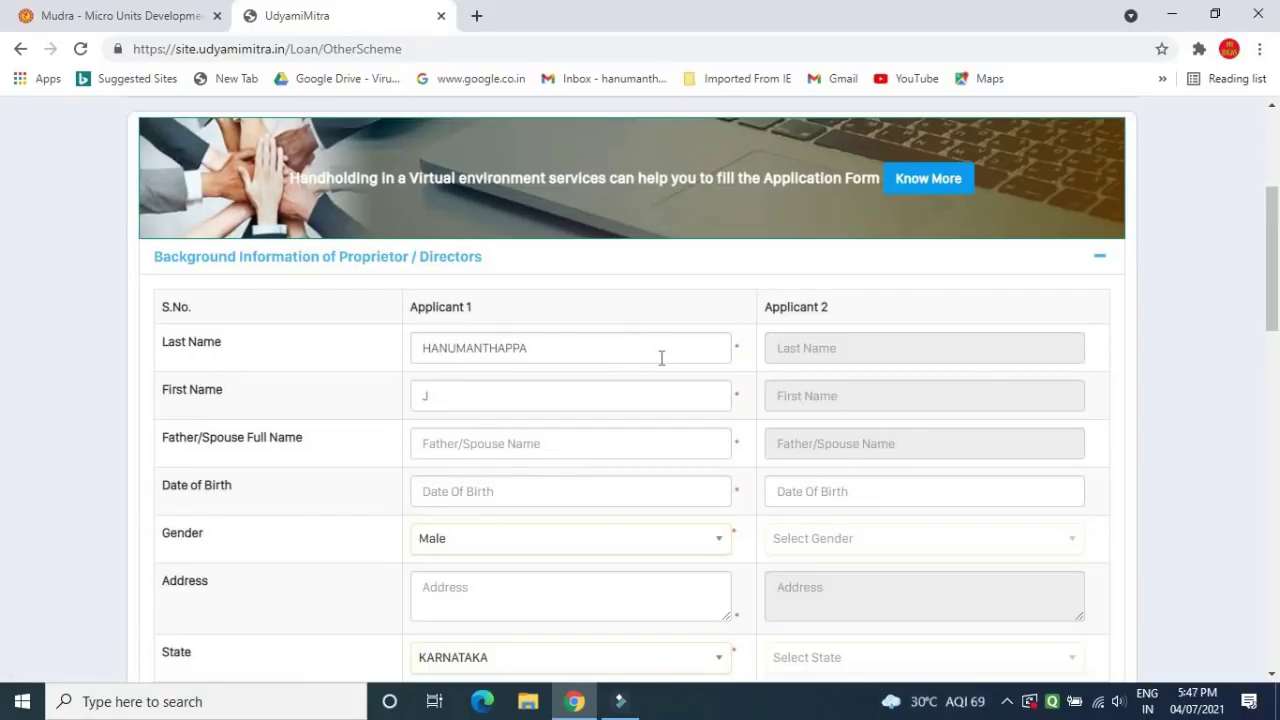
left_click(1100, 260)
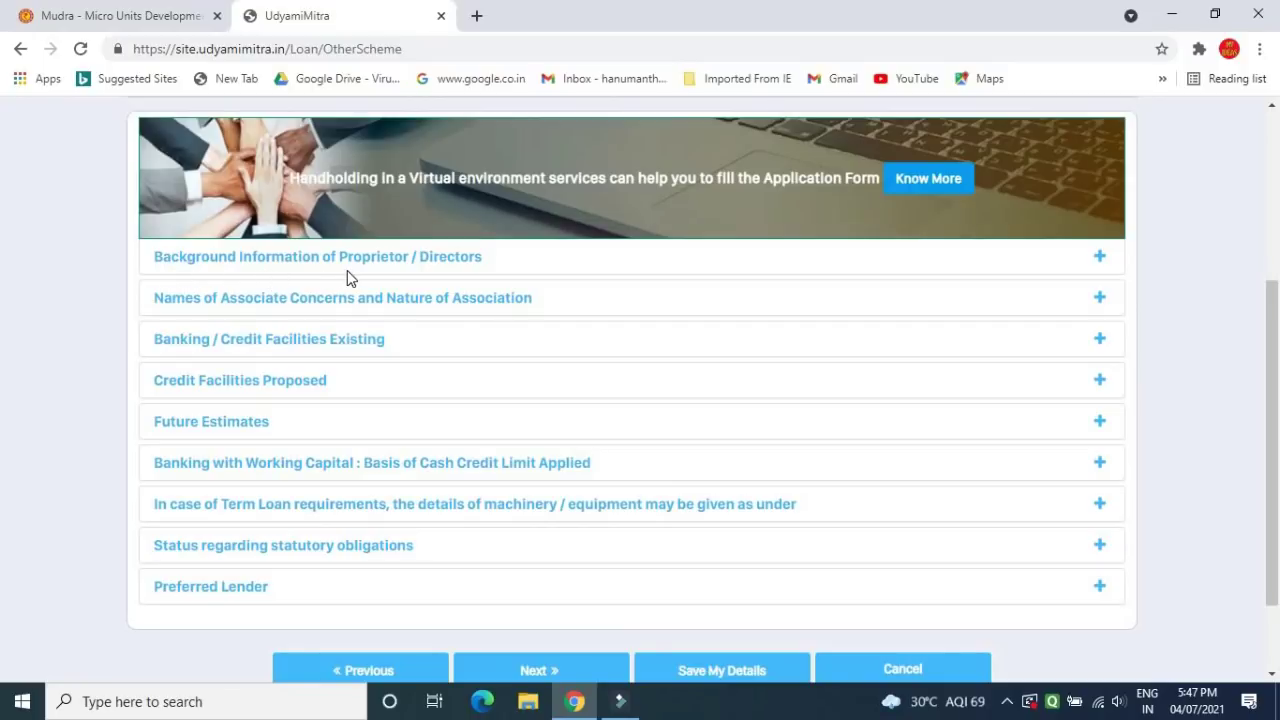
left_click(1100, 262)
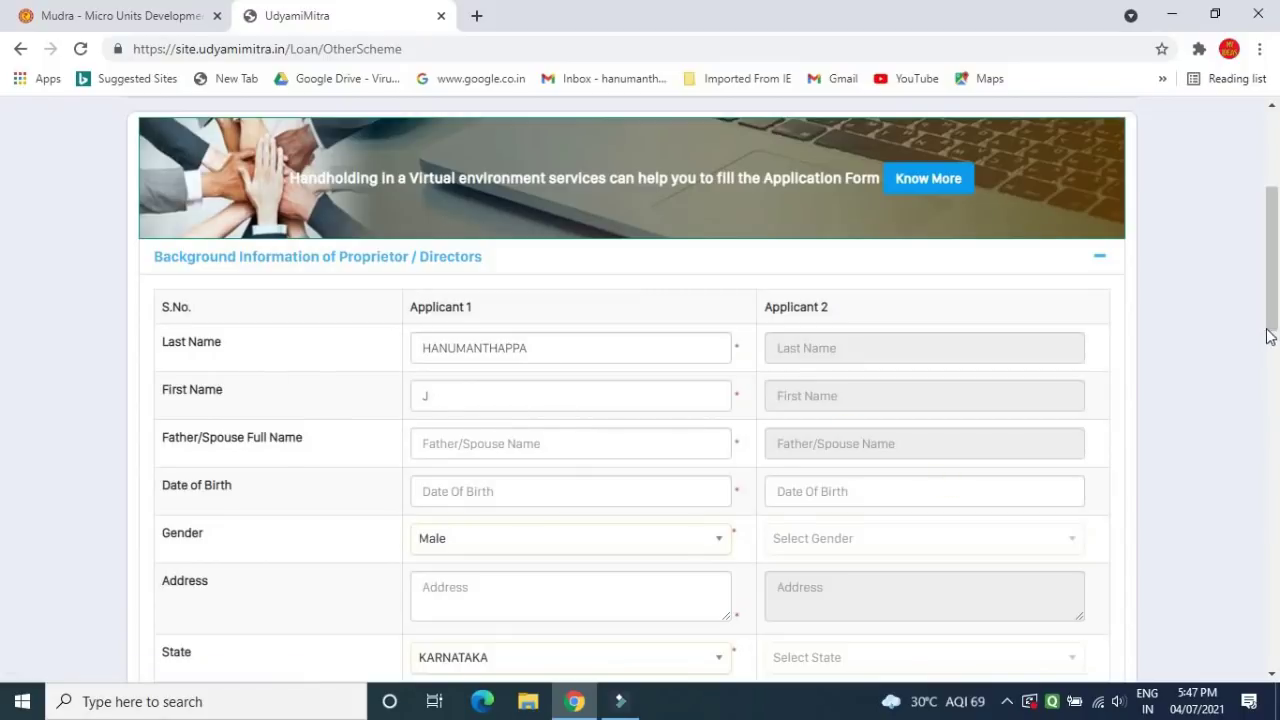
left_click_drag(1278, 302, 1278, 490)
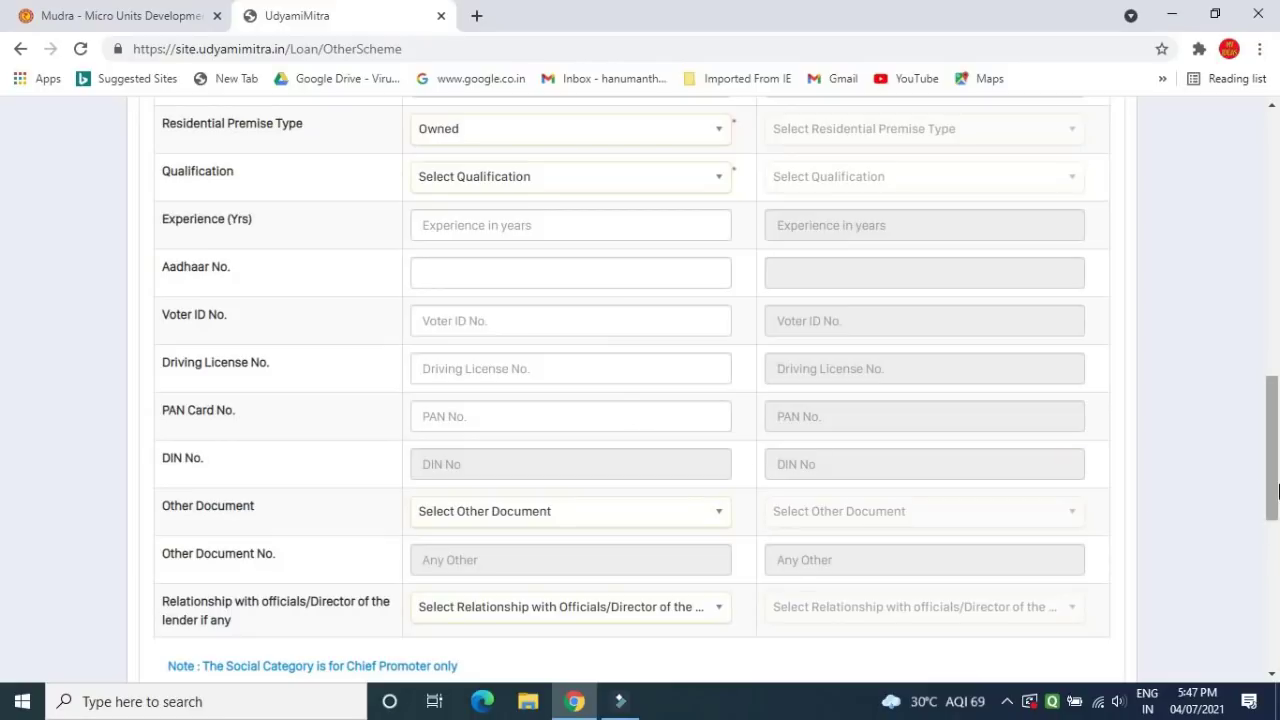
left_click_drag(1277, 487, 1255, 257)
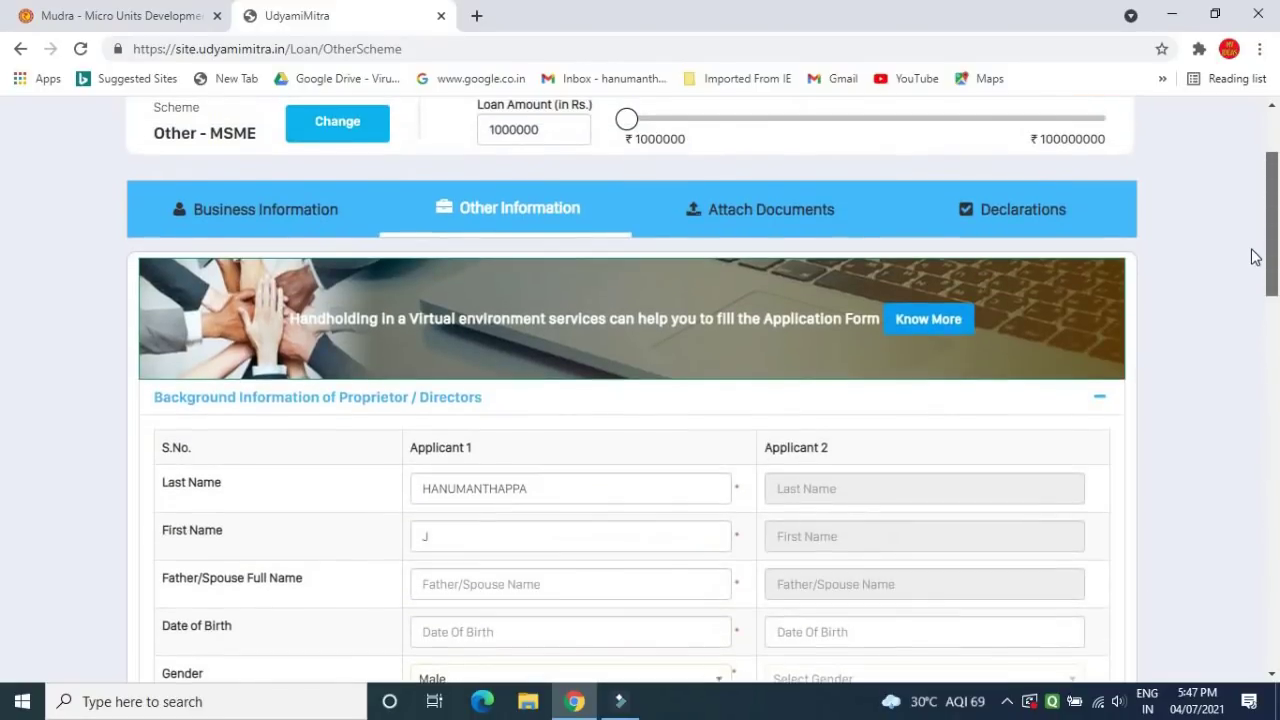
left_click(1100, 401)
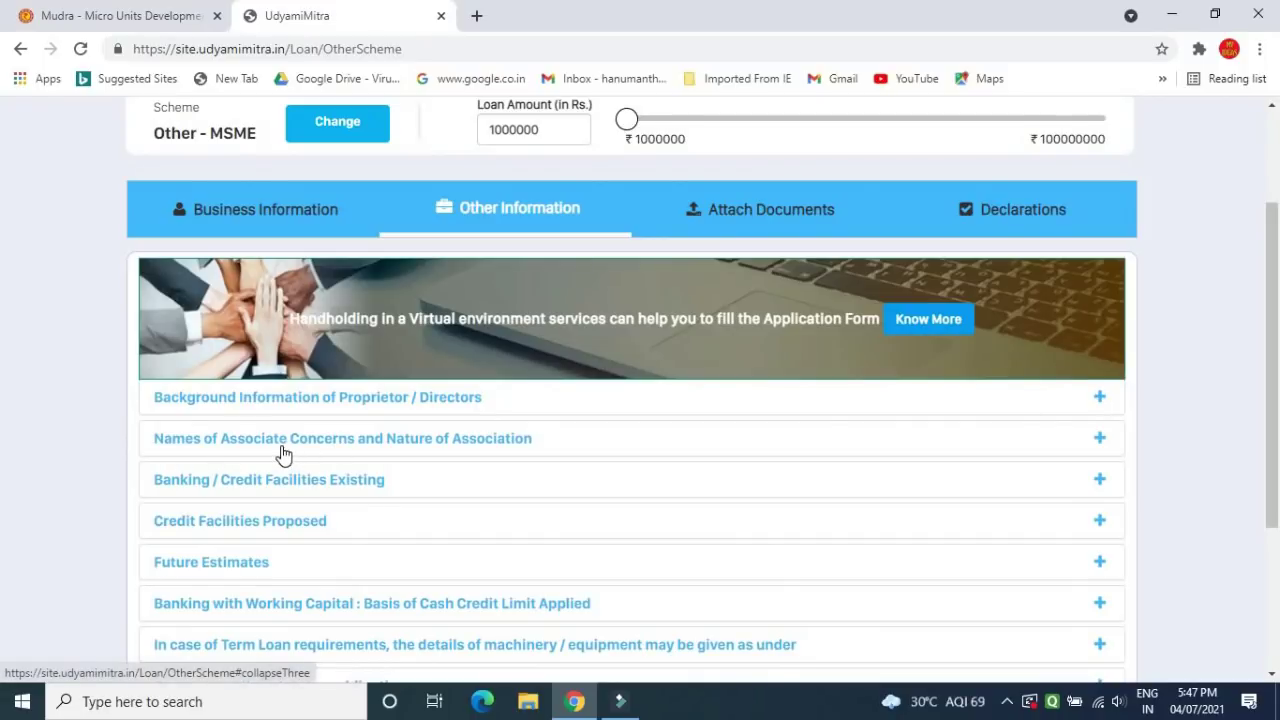
Step: Review the Names of Associate Concerns and Nature of Association section and collapse it again
left_click(1100, 443)
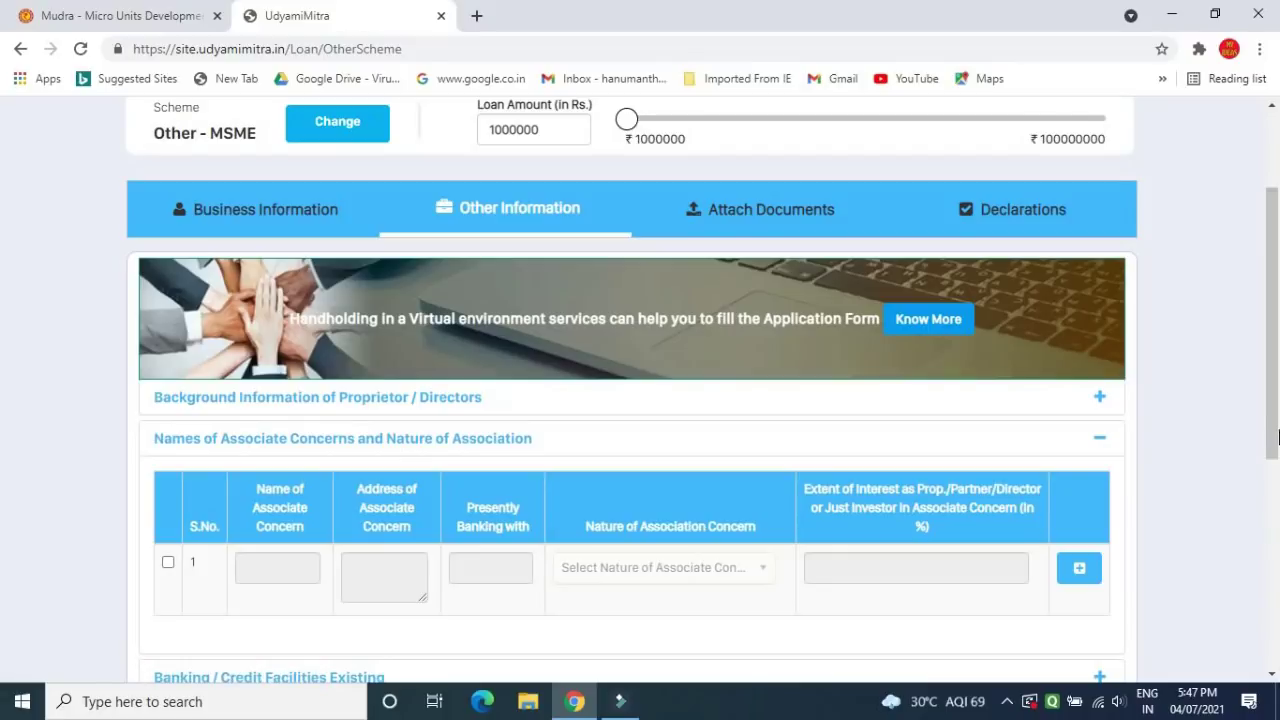
scroll(1277, 470, "down", 1)
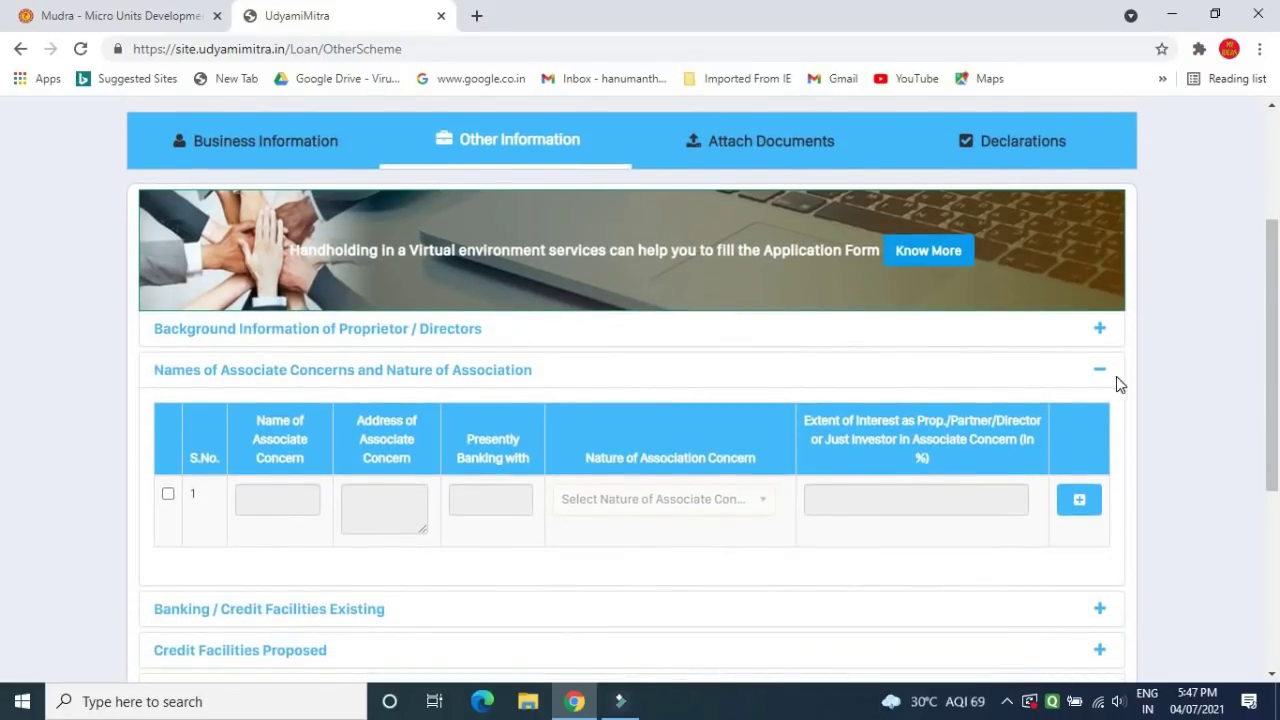
left_click(1102, 373)
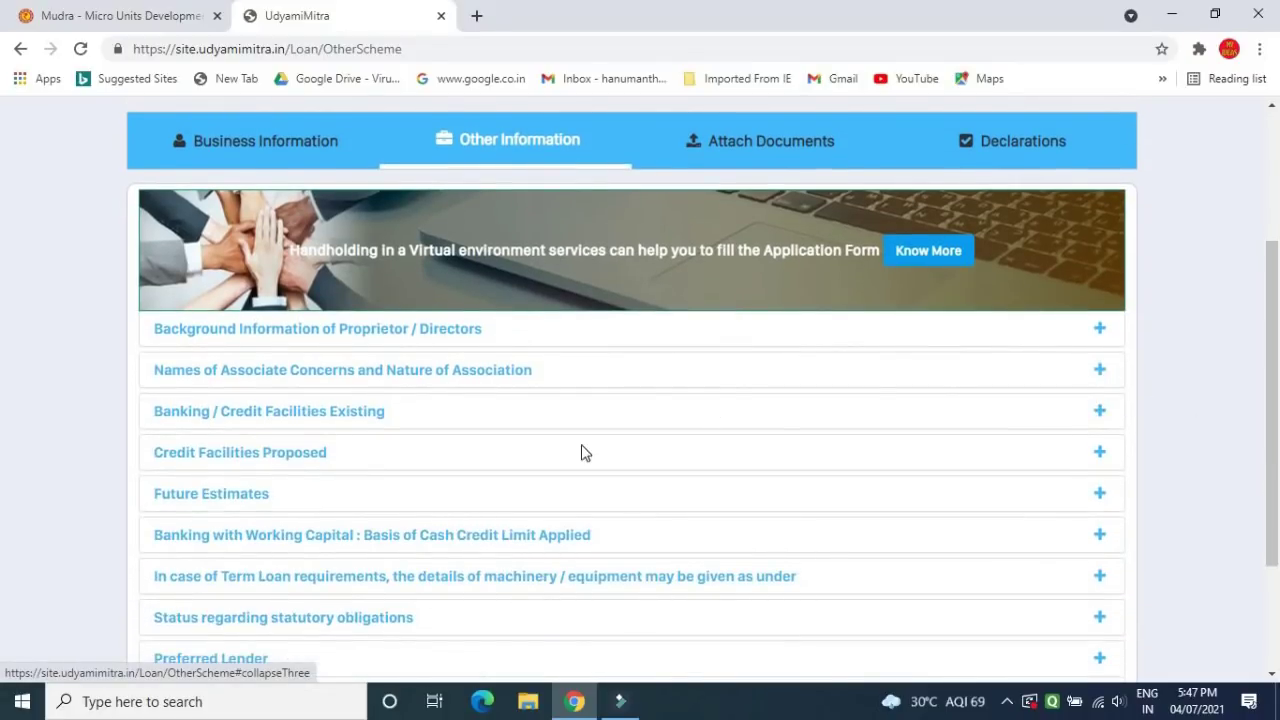
Step: Proceed from Other Information to the Attach Documents part of the application
left_click_drag(1275, 510, 1275, 567)
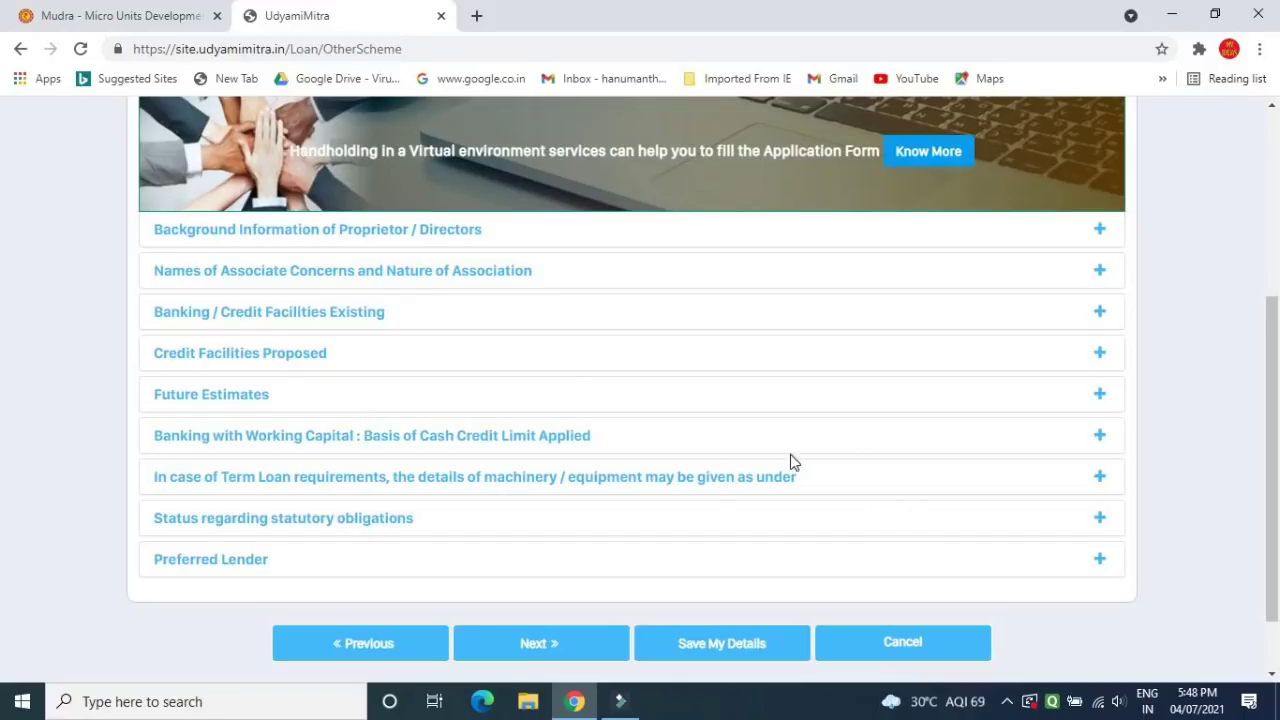
left_click(551, 661)
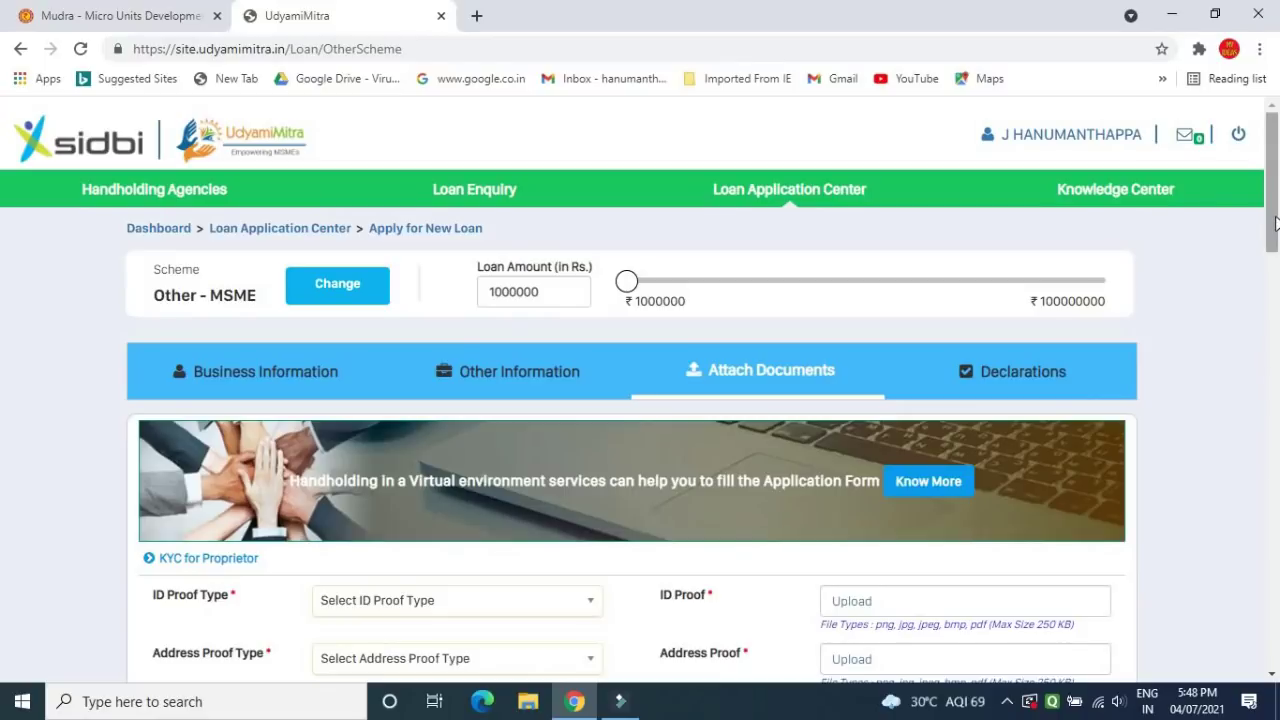
Step: Review the KYC document upload requirements and show the ID Proof Type choices for the proprietor
left_click_drag(1274, 222, 1274, 262)
left_click_drag(1274, 278, 1274, 292)
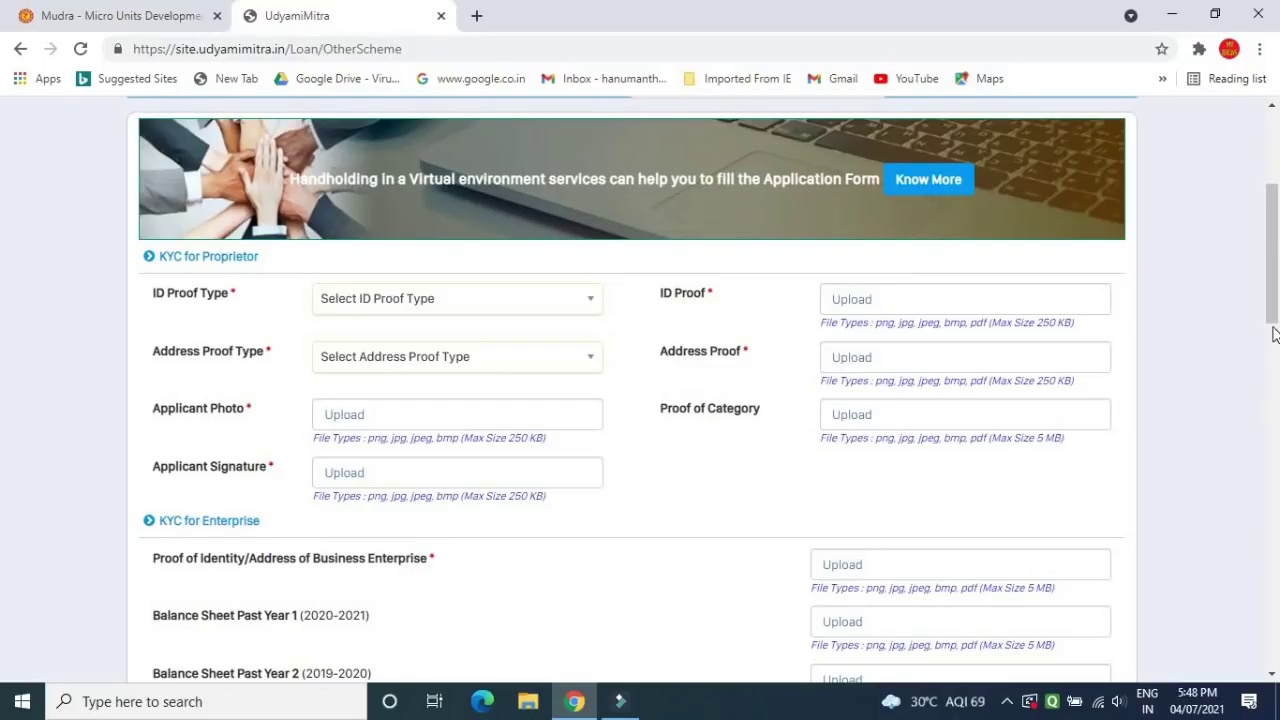
left_click_drag(1274, 310, 1260, 260)
scroll(1260, 260, "up", 2)
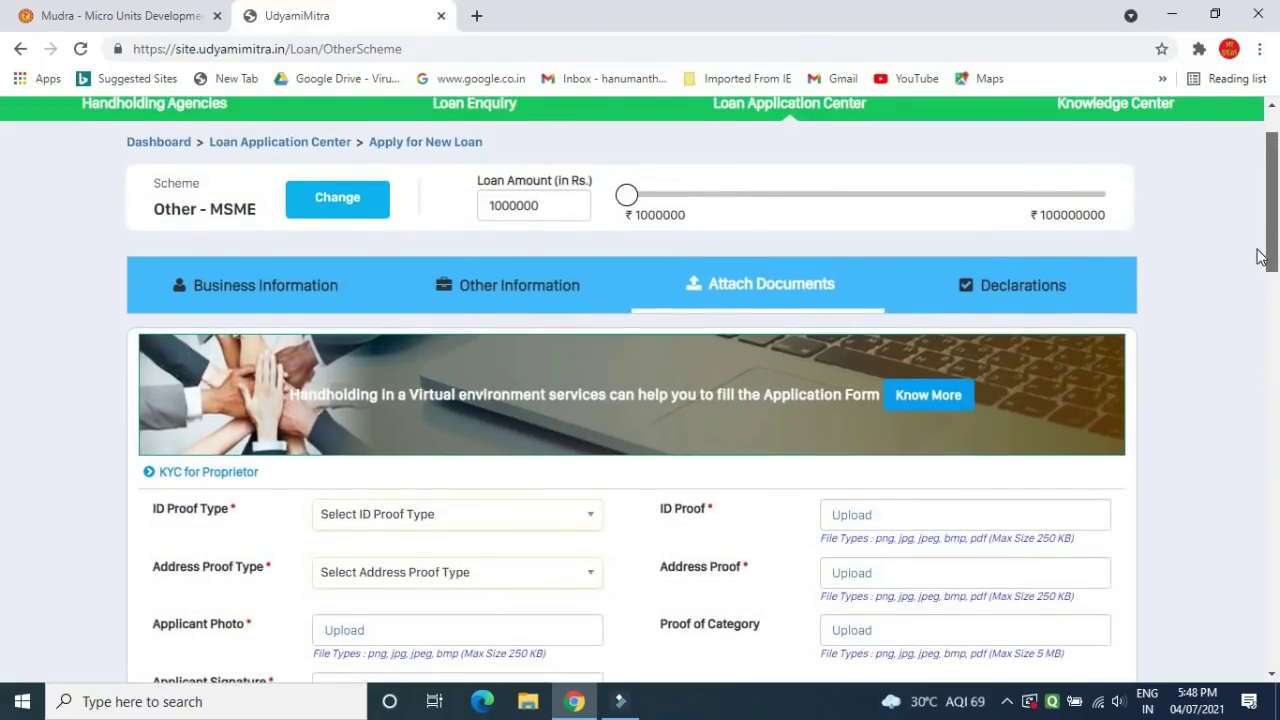
scroll(1261, 265, "down", 1)
scroll(1260, 265, "down", 1)
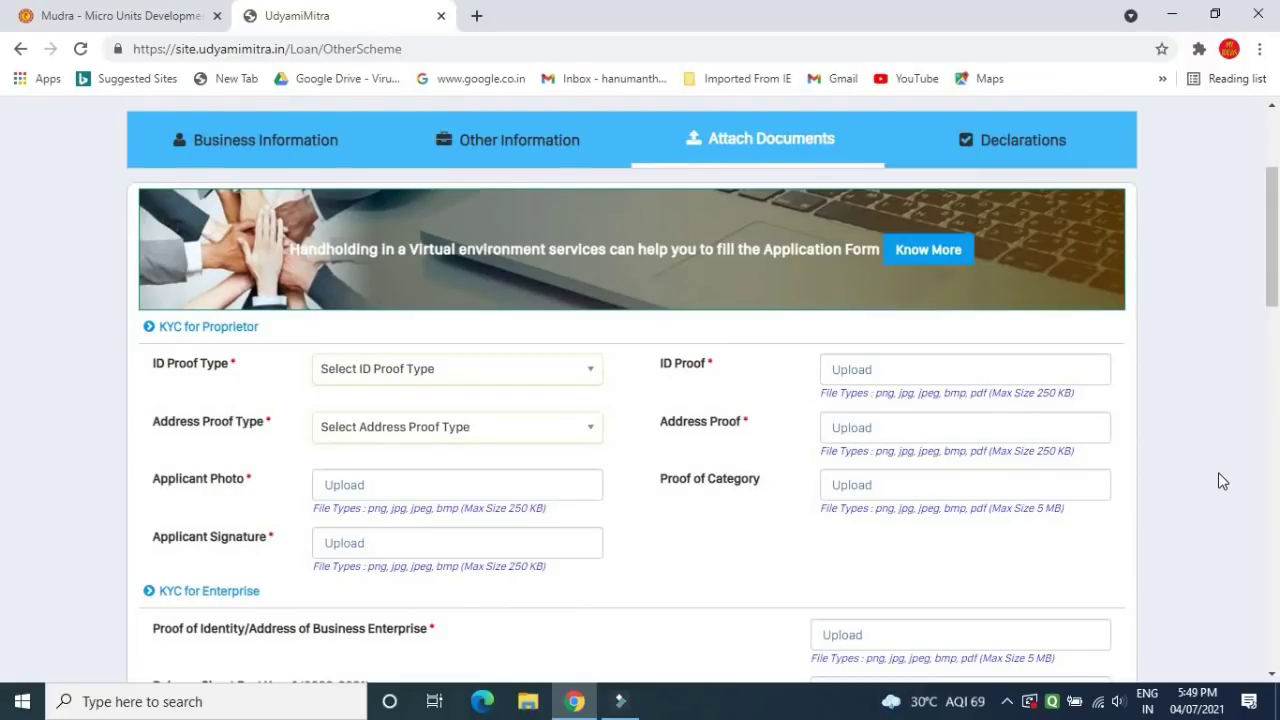
left_click(423, 376)
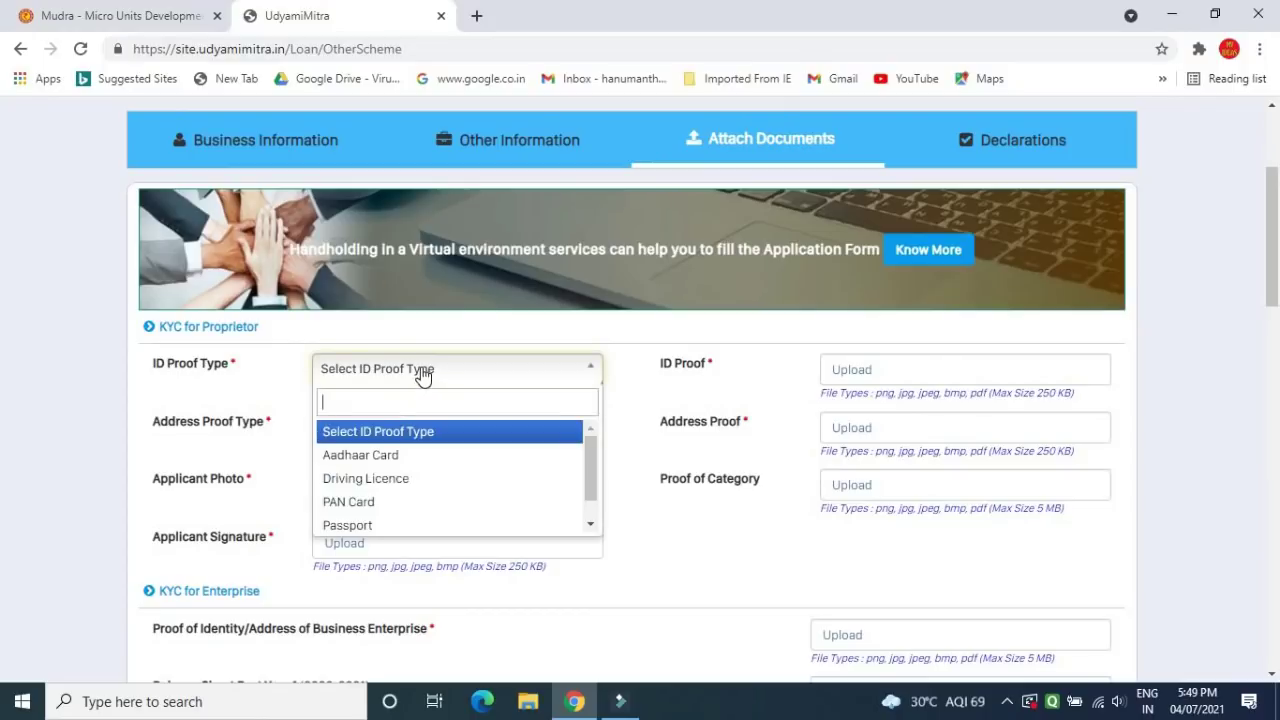